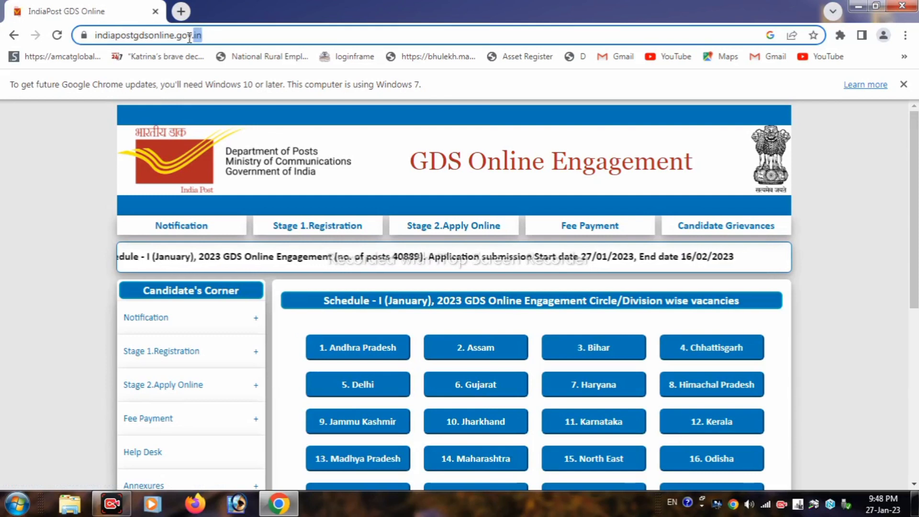
# Step: Open the Descriptive Notification from the GDS home page and read through its schedule, qualification and how-to-apply sections
pyautogui.click(221, 35)
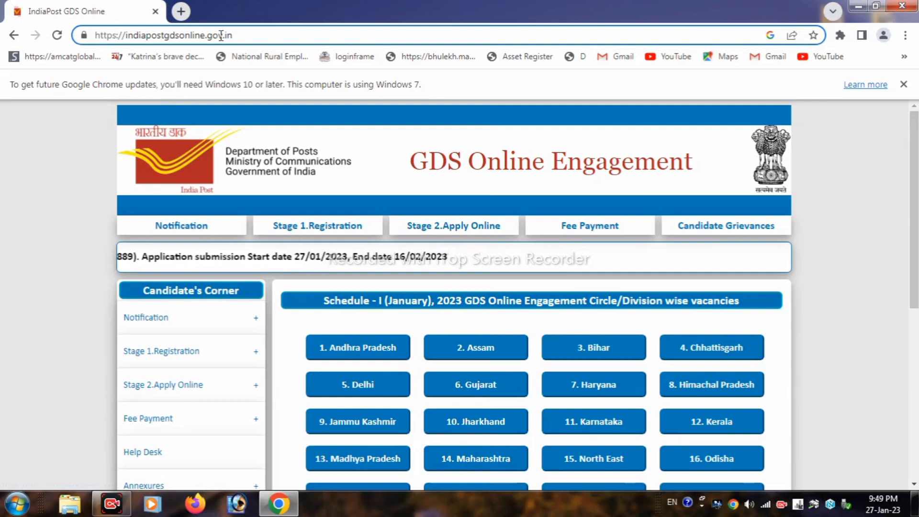
pyautogui.moveTo(178, 323)
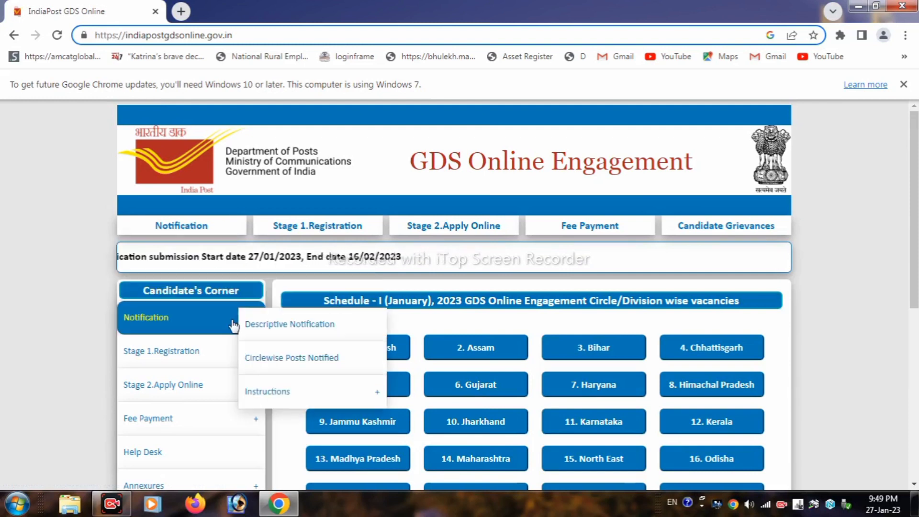
pyautogui.click(285, 325)
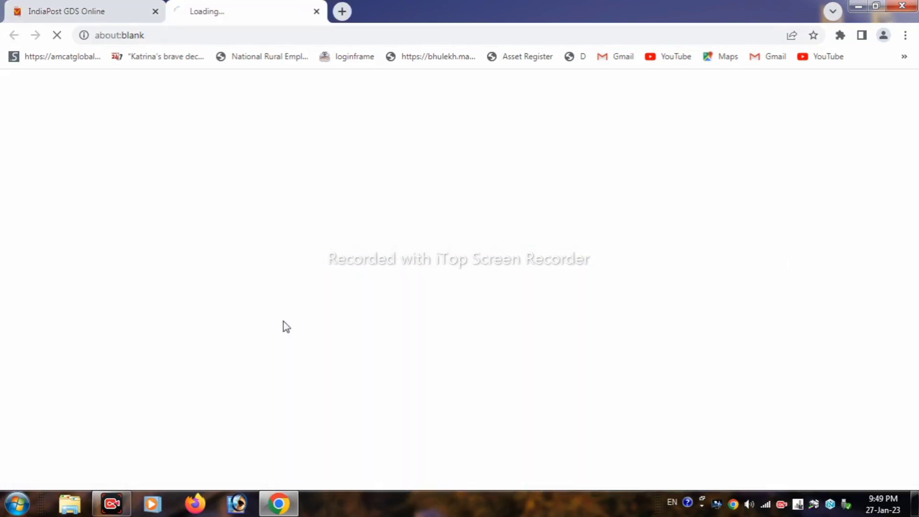
pyautogui.scroll(-20, 463, 258)
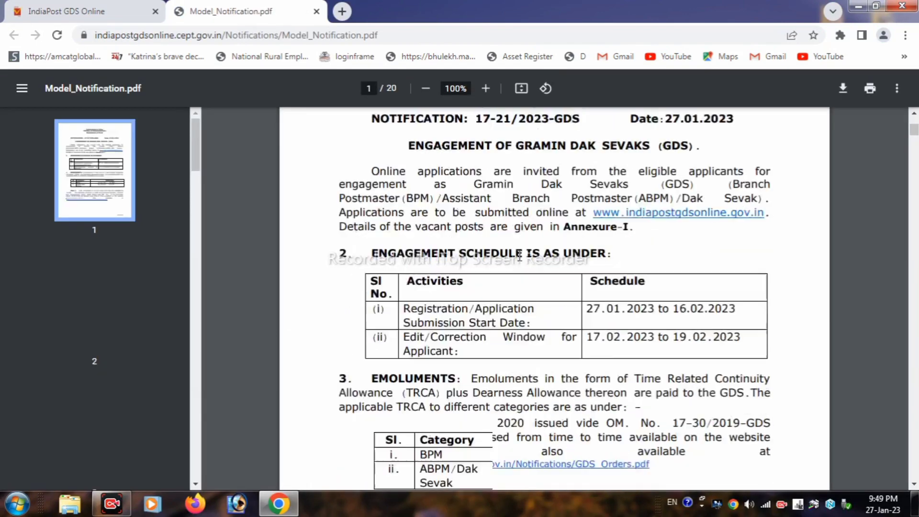
pyautogui.scroll(-15, 519, 261)
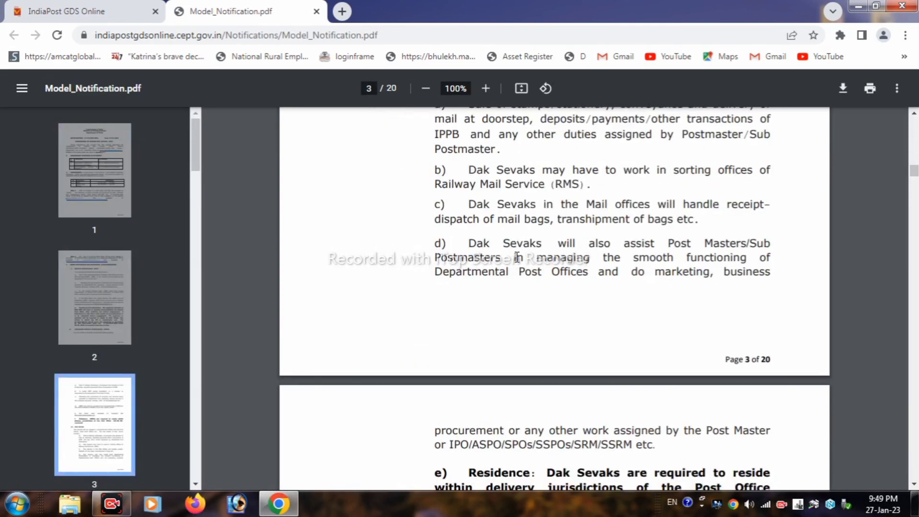
pyautogui.scroll(-20, 469, 209)
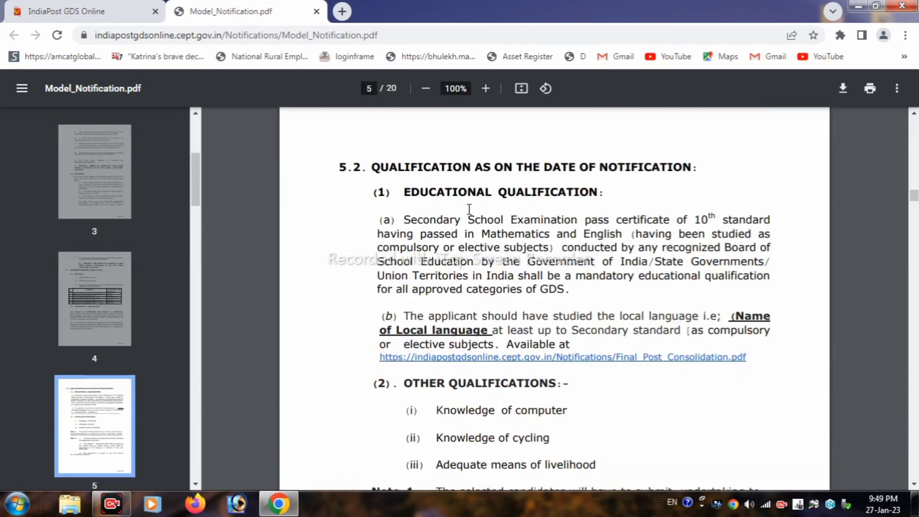
pyautogui.scroll(-4, 466, 218)
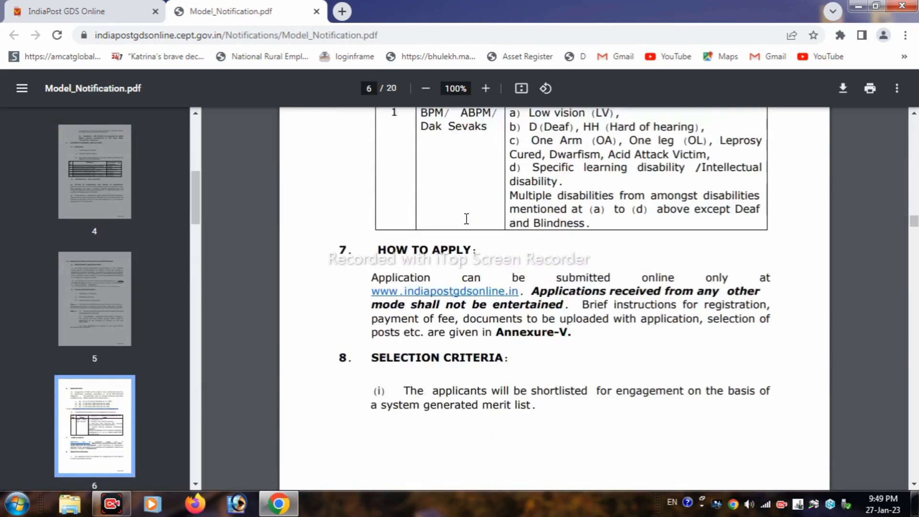
# Step: Return to the GDS Online Engagement home page and open the vacancies page for the Maharashtra circle
pyautogui.click(72, 12)
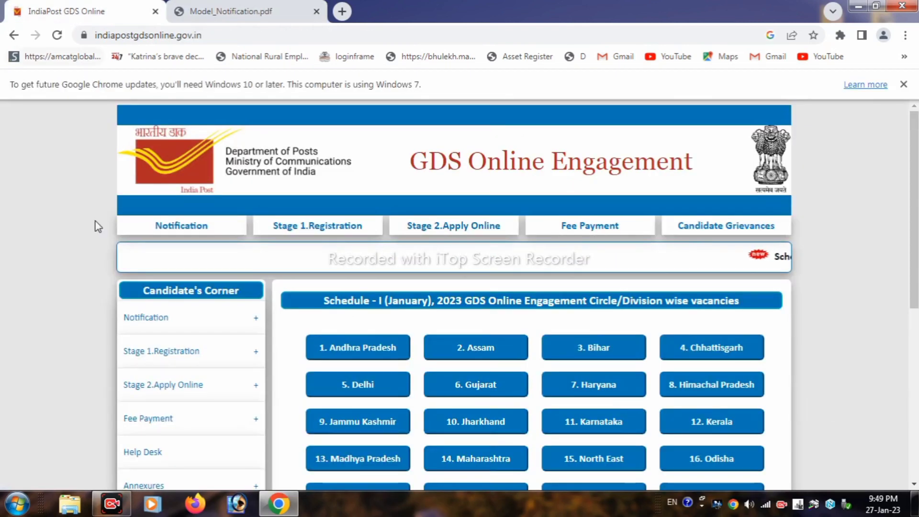
pyautogui.scroll(-1, 506, 328)
pyautogui.scroll(-2, 506, 328)
pyautogui.scroll(1, 507, 329)
pyautogui.scroll(-1, 508, 331)
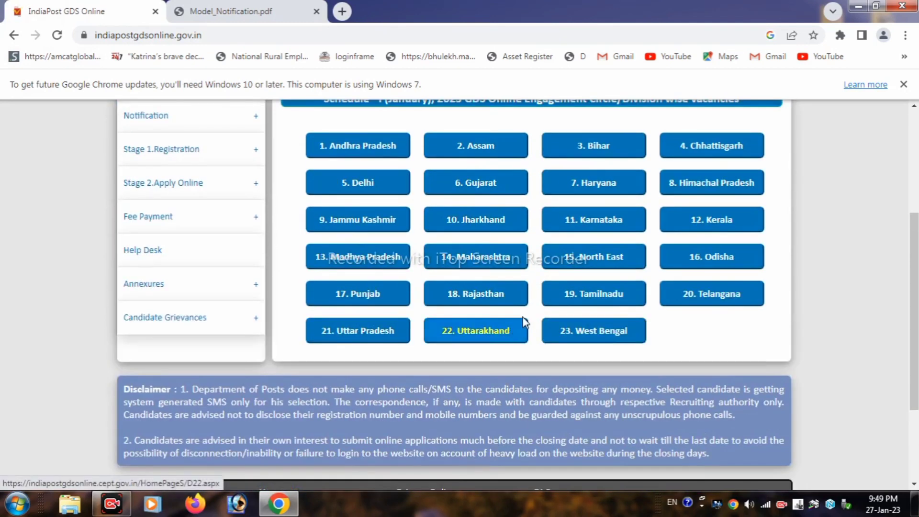
pyautogui.click(483, 257)
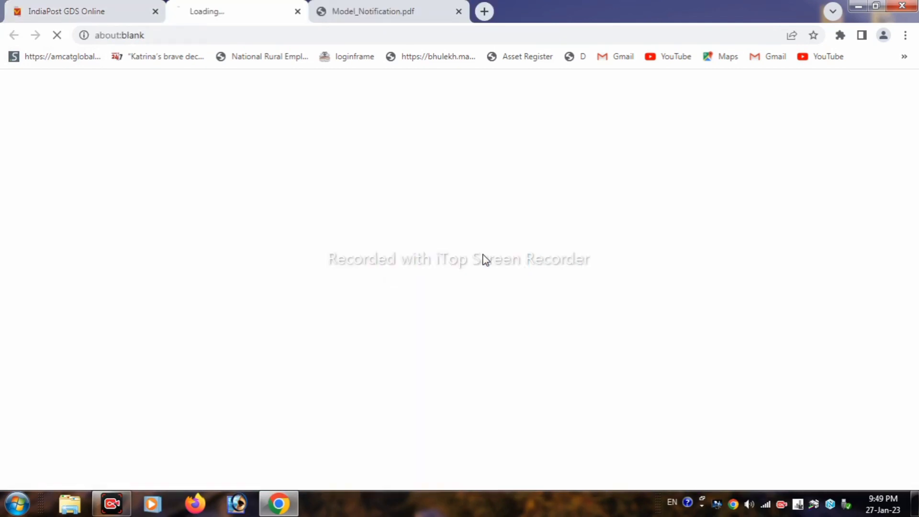
# Step: Choose the Akola division in the Maharashtra circle, view its posts and look through the vacancy table
pyautogui.moveTo(346, 300); pyautogui.dragTo(654, 142)
pyautogui.scroll(-9, 582, 370)
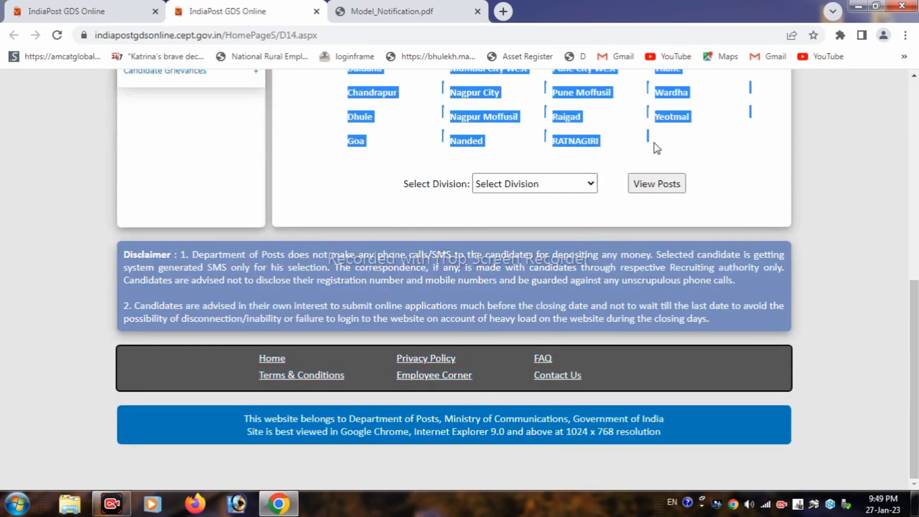
pyautogui.moveTo(407, 184); pyautogui.dragTo(494, 196)
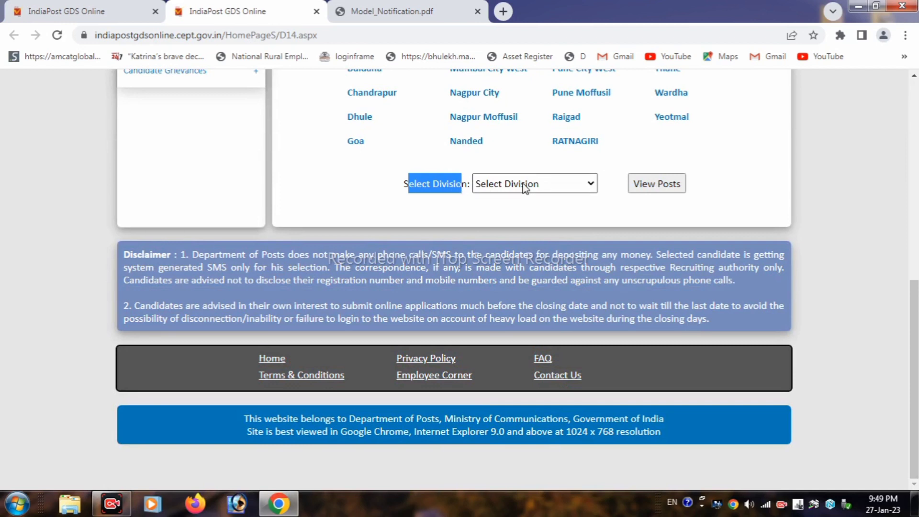
pyautogui.click(494, 194)
pyautogui.click(493, 230)
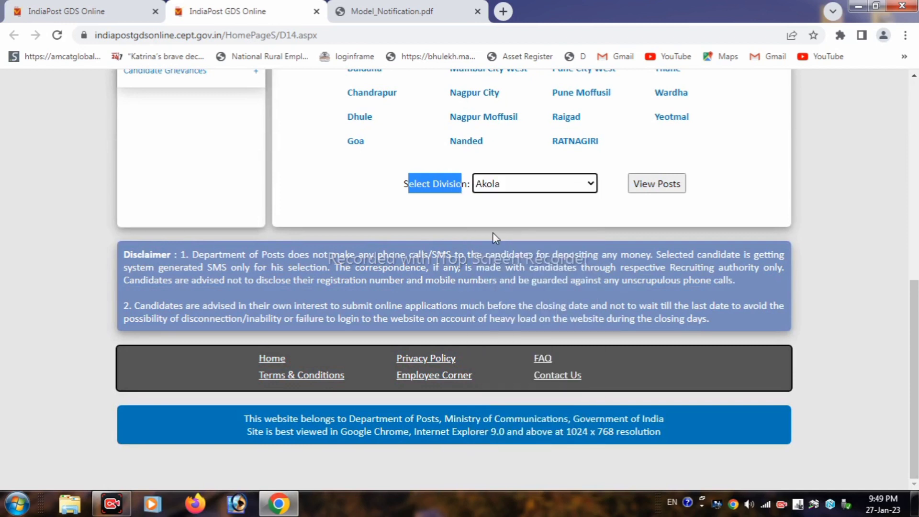
pyautogui.click(653, 186)
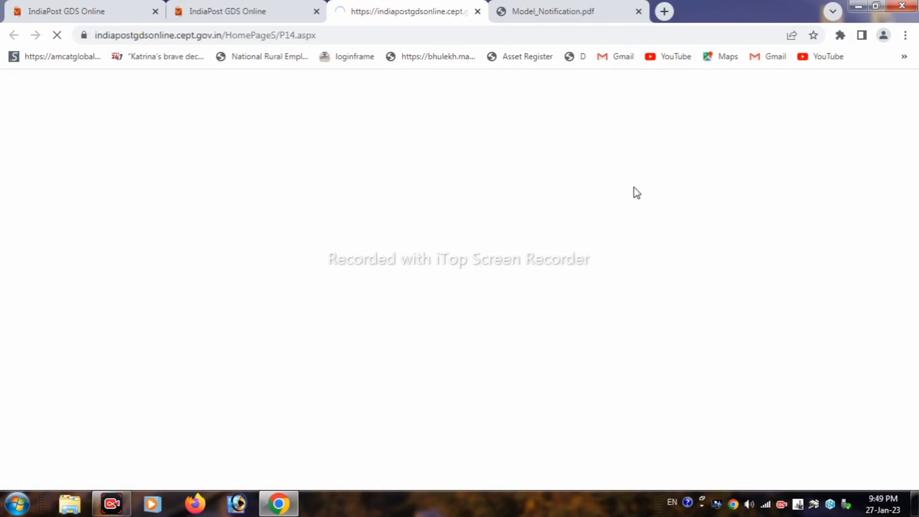
pyautogui.scroll(-20, 390, 297)
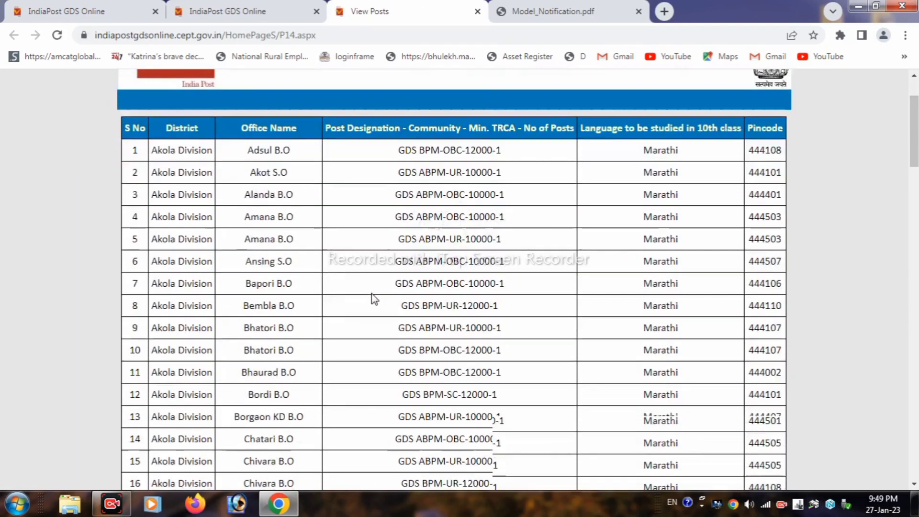
pyautogui.scroll(-18, 375, 297)
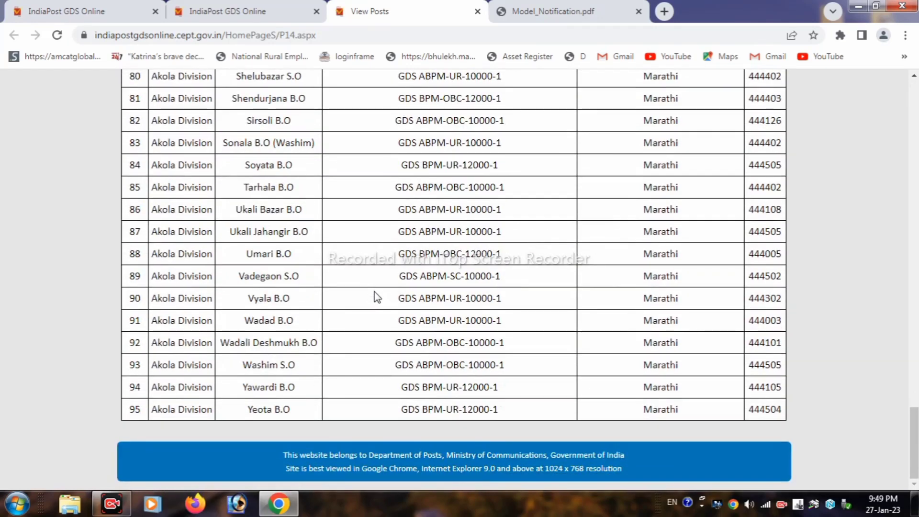
pyautogui.scroll(20, 374, 295)
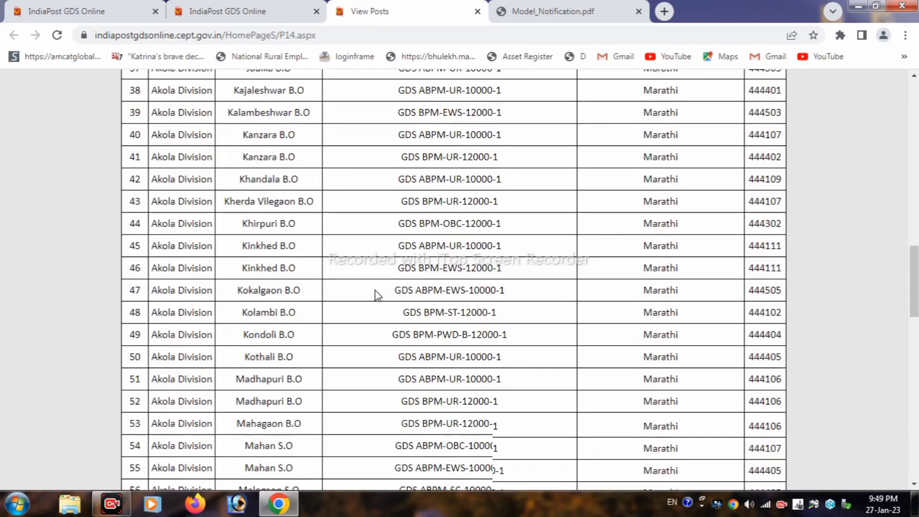
pyautogui.scroll(8, 378, 295)
# Step: Return to the GDS home page and open the Stage 1 Registration form
pyautogui.click(72, 11)
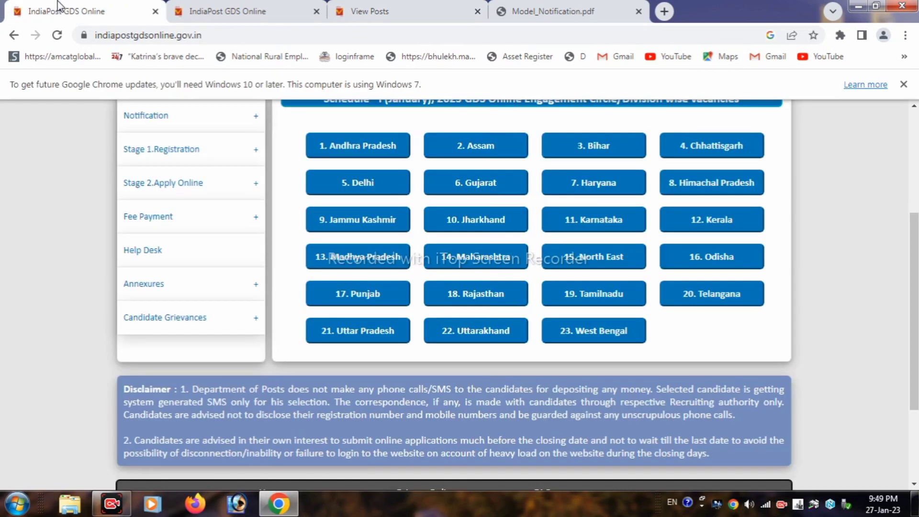
pyautogui.scroll(3, 279, 132)
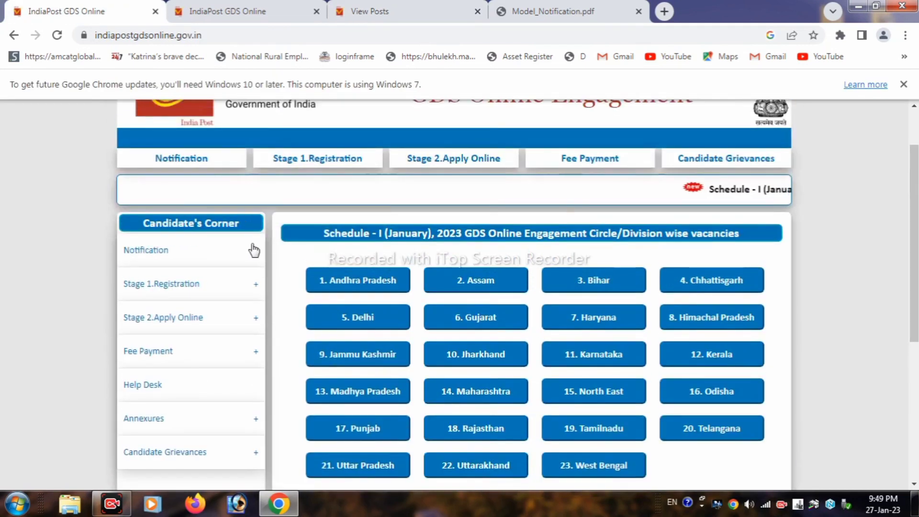
pyautogui.moveTo(185, 284)
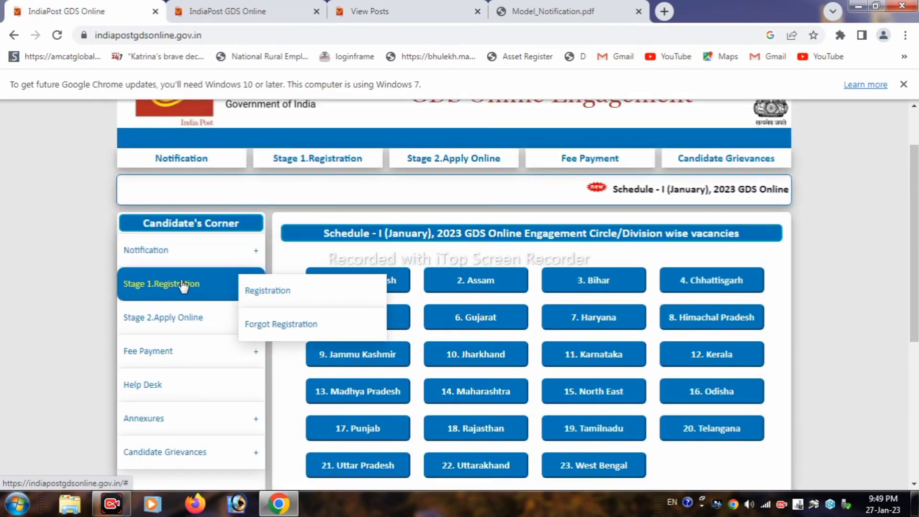
pyautogui.click(259, 292)
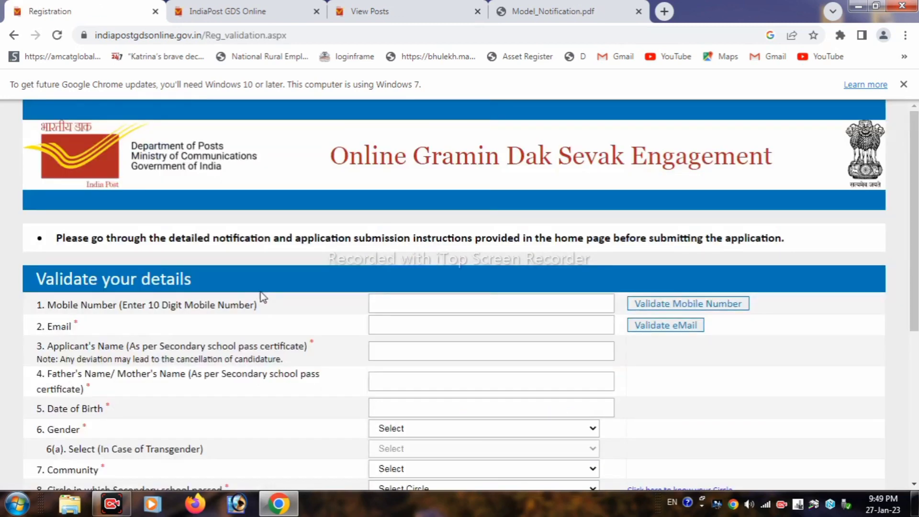
# Step: Examine the mobile number, email, applicant's name, parent's name and date of birth fields of the registration form
pyautogui.moveTo(55, 305); pyautogui.dragTo(262, 304)
pyautogui.click(448, 306)
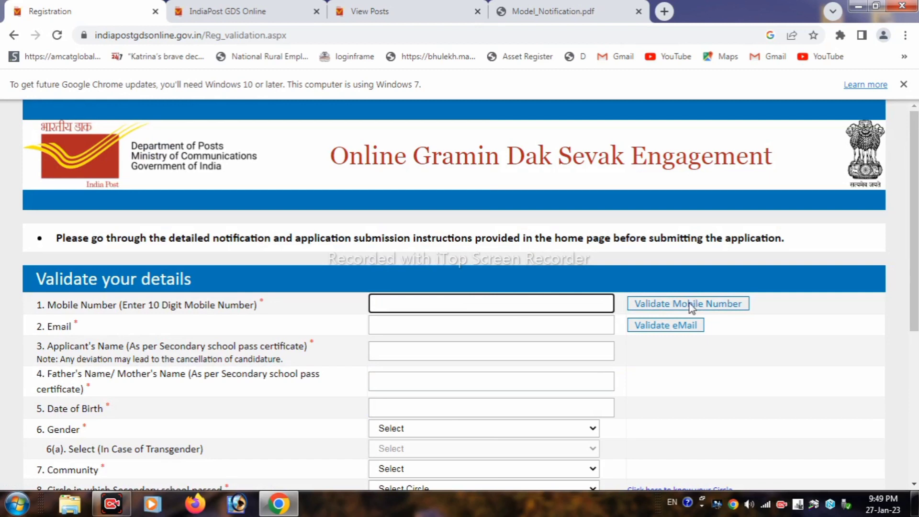
pyautogui.moveTo(46, 325); pyautogui.dragTo(75, 326)
pyautogui.click(420, 325)
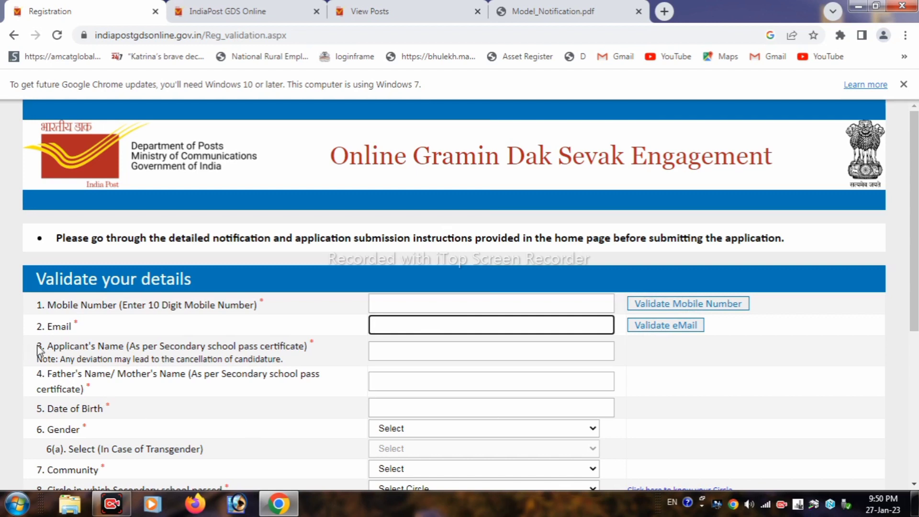
pyautogui.moveTo(47, 345); pyautogui.dragTo(313, 340)
pyautogui.click(368, 353)
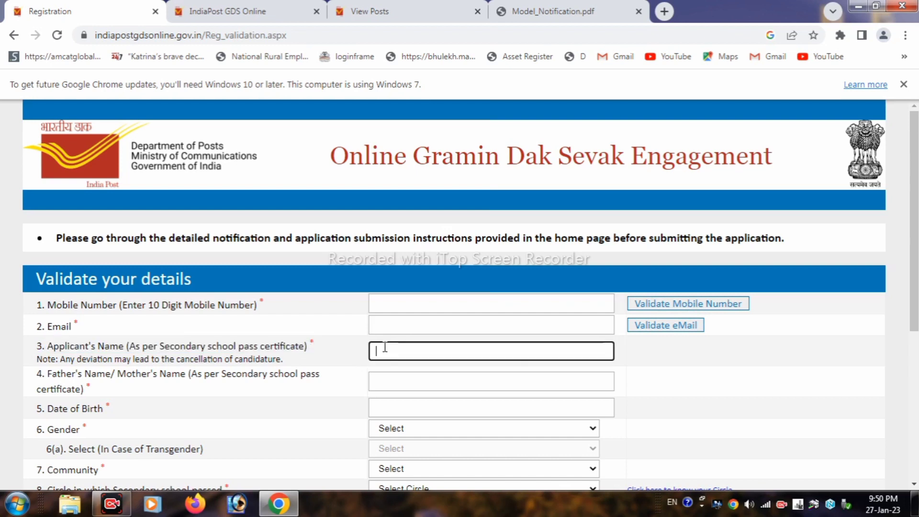
pyautogui.moveTo(48, 374); pyautogui.dragTo(365, 394)
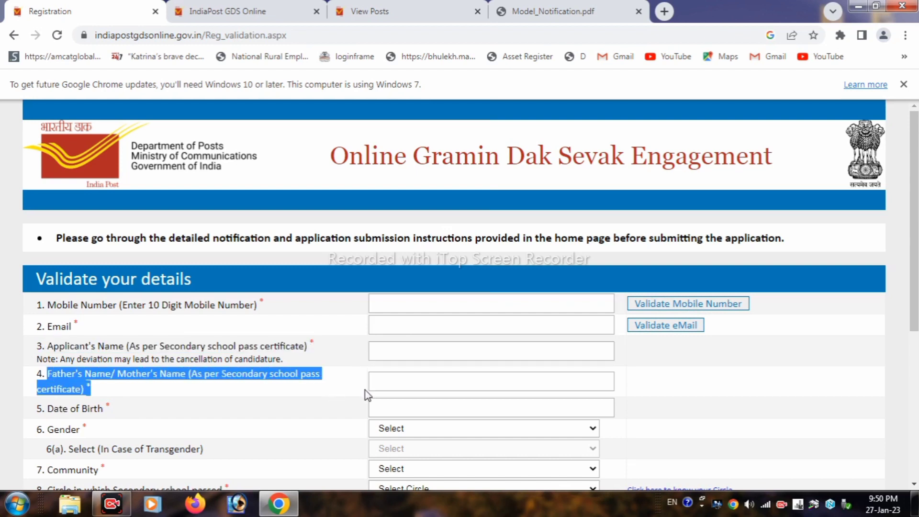
pyautogui.click(388, 378)
pyautogui.moveTo(37, 406); pyautogui.dragTo(122, 417)
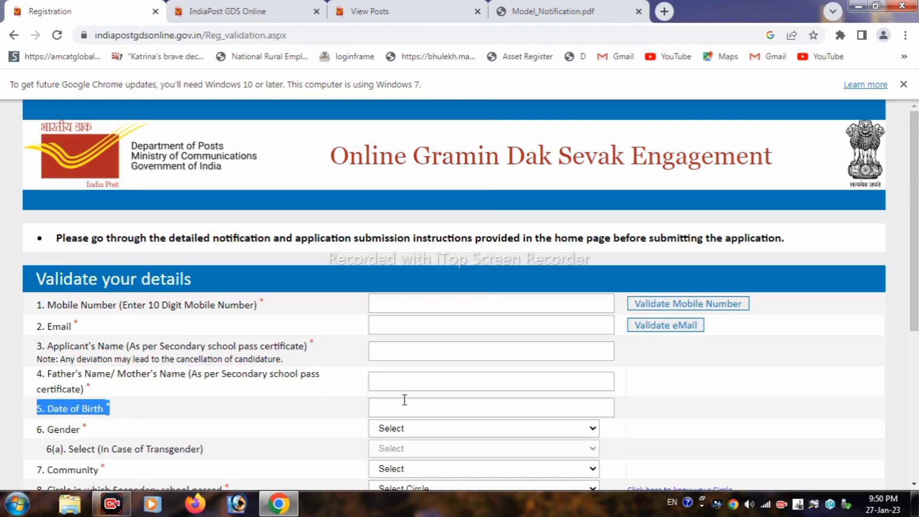
pyautogui.click(388, 406)
# Step: Set the applicant's gender to Male and the community to OBC
pyautogui.moveTo(52, 430); pyautogui.dragTo(87, 431)
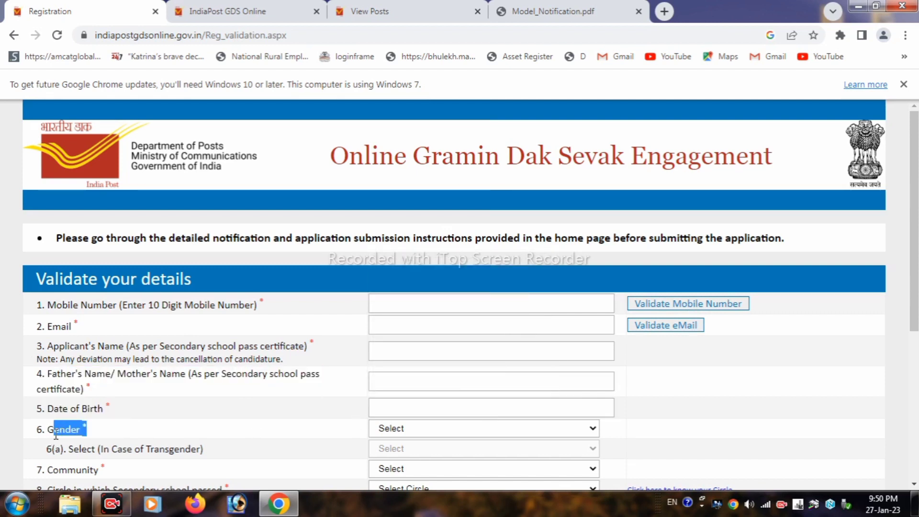
pyautogui.click(387, 428)
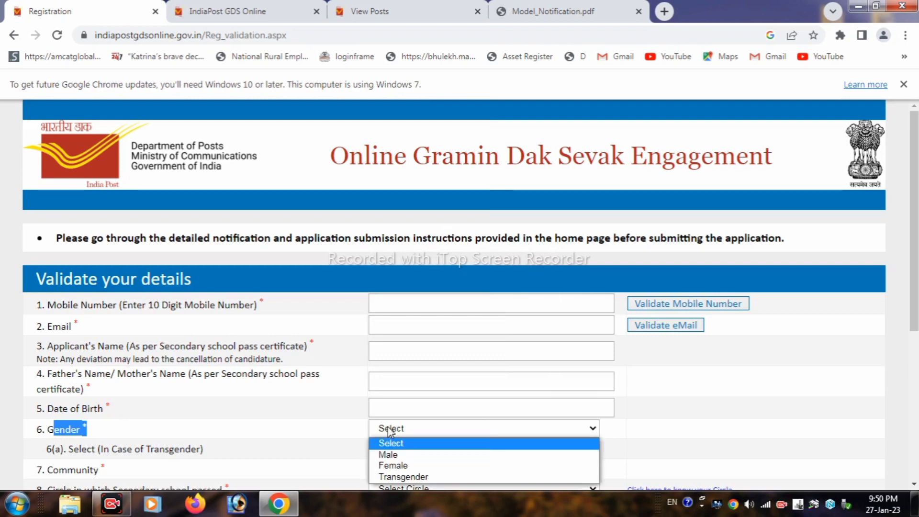
pyautogui.click(388, 453)
pyautogui.scroll(-1, 128, 419)
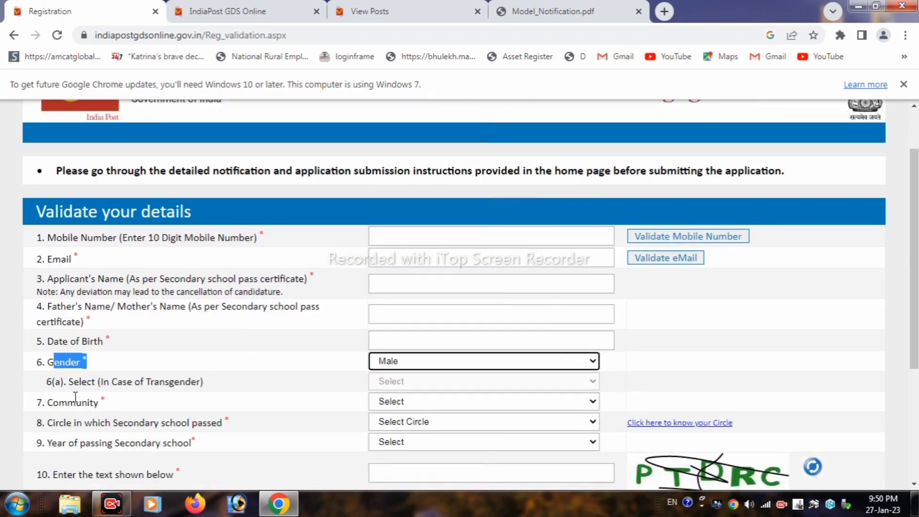
pyautogui.moveTo(52, 402); pyautogui.dragTo(105, 403)
pyautogui.click(386, 401)
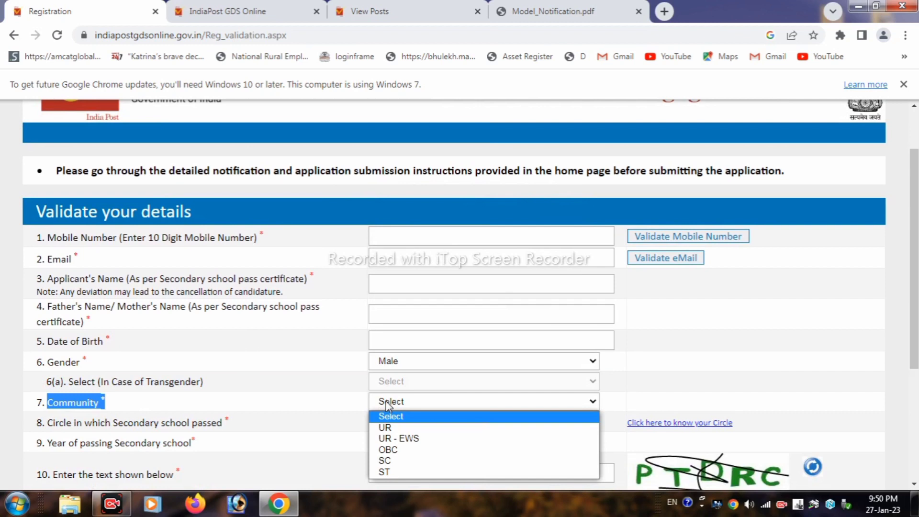
pyautogui.click(396, 450)
# Step: Set the circle in which secondary school was passed to Maharashtra and the year of passing to 2009
pyautogui.moveTo(46, 422); pyautogui.dragTo(230, 420)
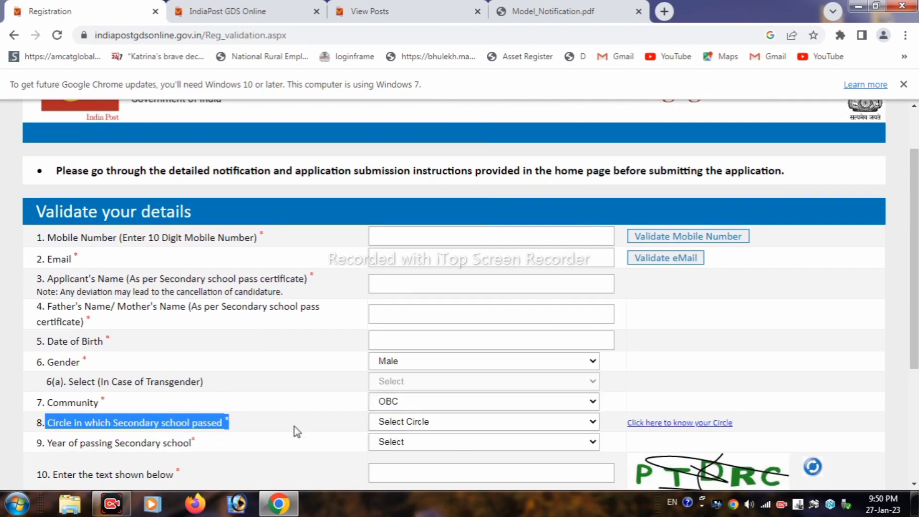
pyautogui.click(433, 426)
pyautogui.scroll(-2, 430, 254)
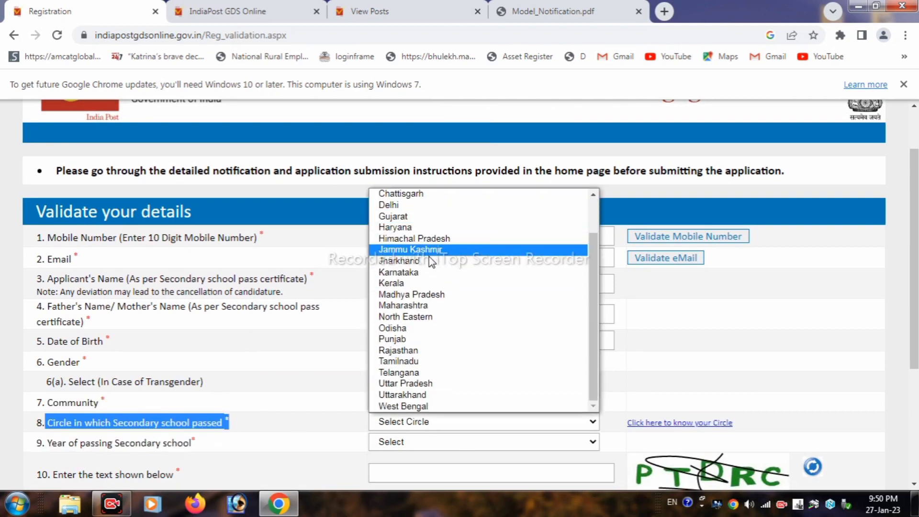
pyautogui.click(405, 305)
pyautogui.scroll(-1, 421, 358)
pyautogui.moveTo(43, 375); pyautogui.dragTo(211, 384)
pyautogui.click(378, 375)
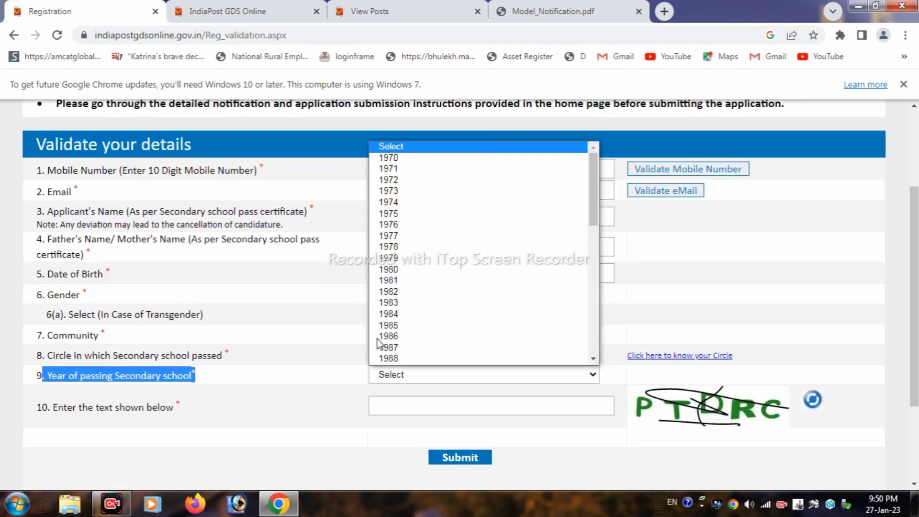
pyautogui.scroll(-10, 408, 282)
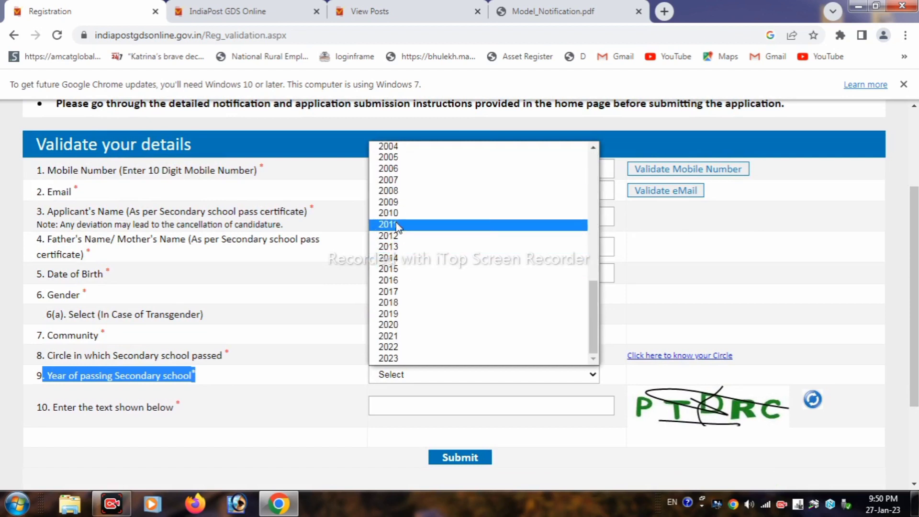
pyautogui.click(397, 201)
# Step: Go to the captcha text field and accept the first-stage completion message to open the remaining registration details
pyautogui.moveTo(51, 410); pyautogui.dragTo(185, 420)
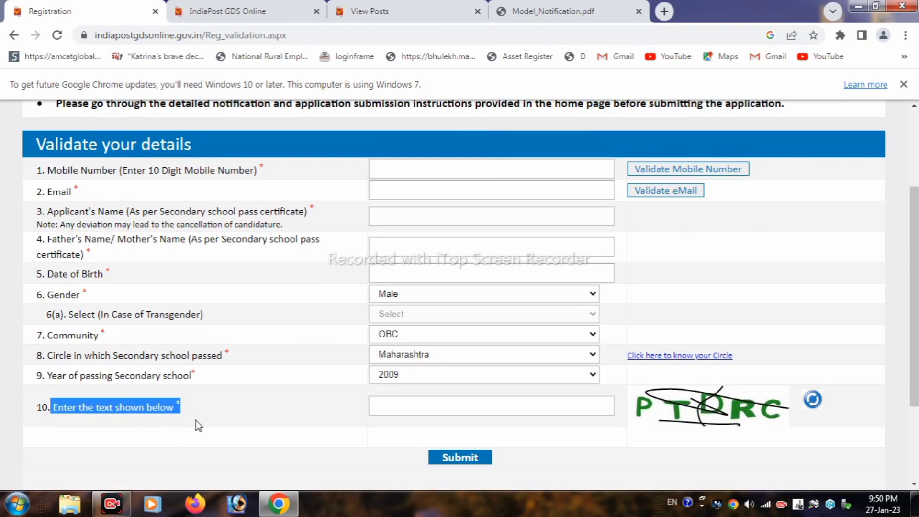
pyautogui.click(485, 409)
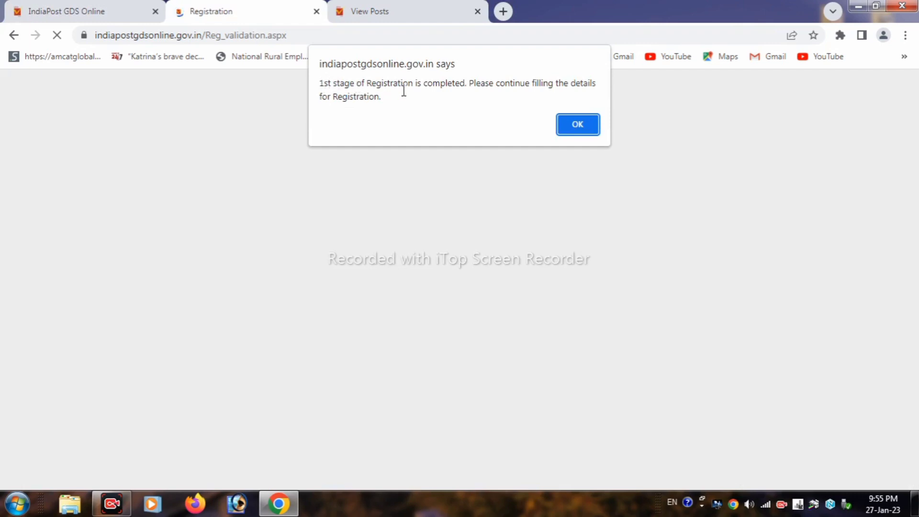
pyautogui.moveTo(380, 97); pyautogui.dragTo(314, 84)
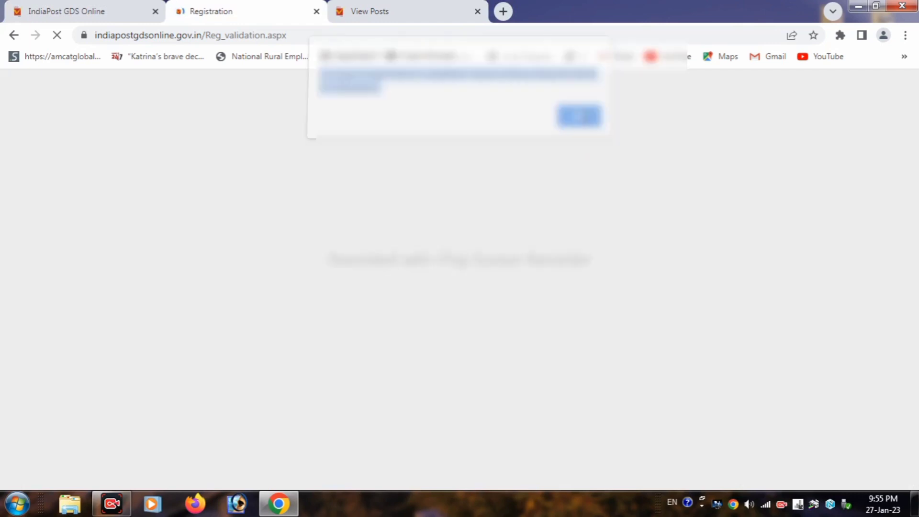
pyautogui.click(577, 123)
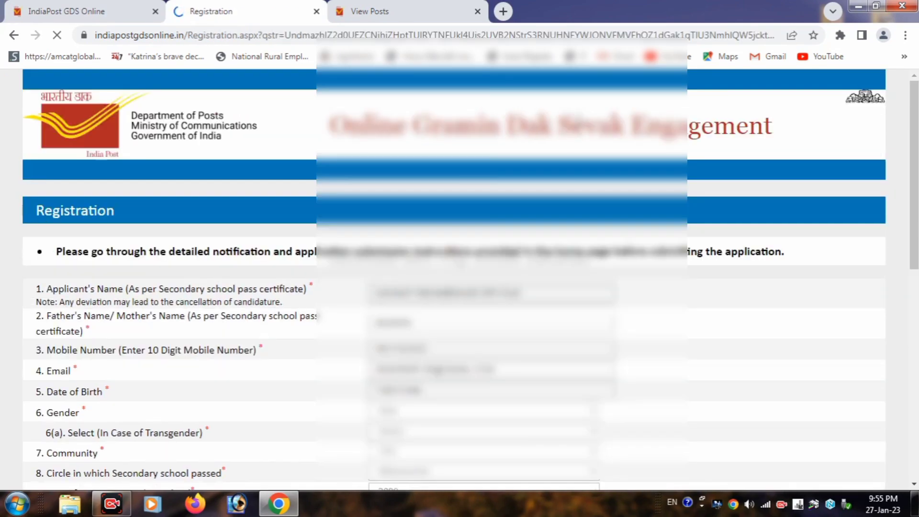
# Step: Review the carried-over applicant details and place the cursor in the Aadhaar Number field
pyautogui.scroll(-4, 569, 292)
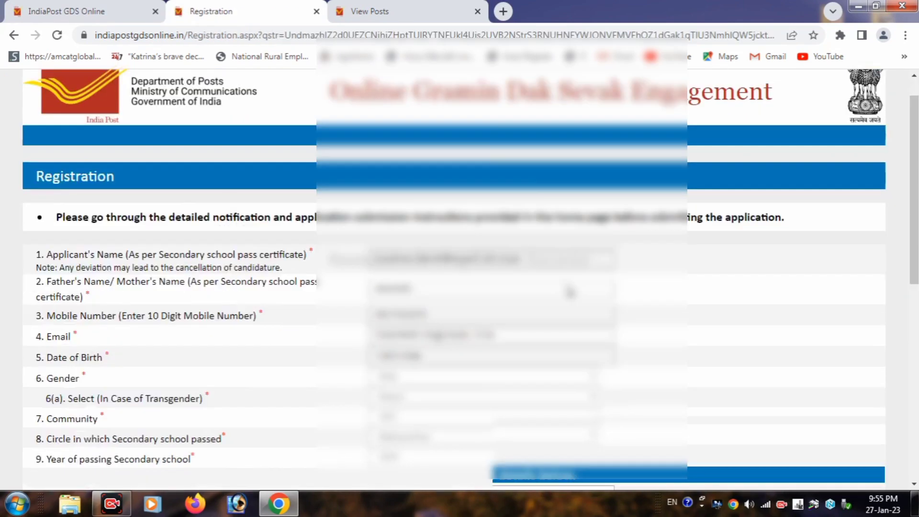
pyautogui.scroll(-3, 569, 292)
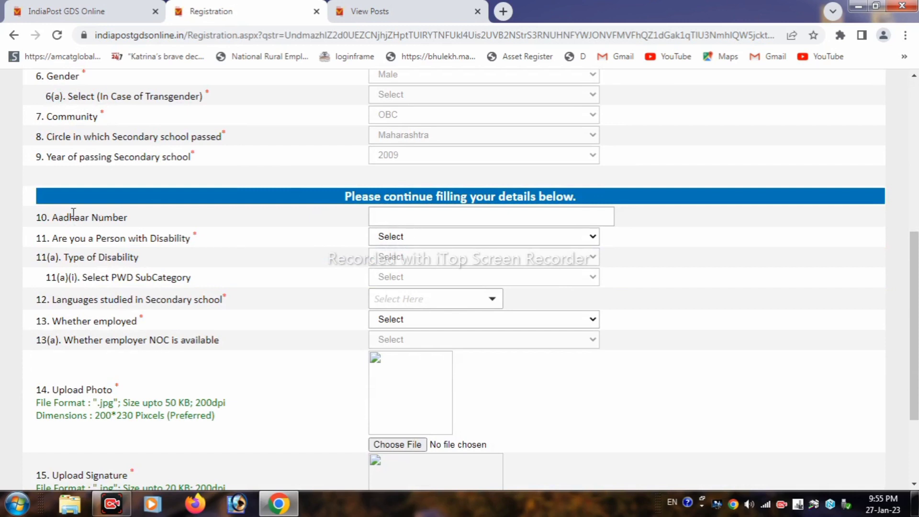
pyautogui.moveTo(57, 218); pyautogui.dragTo(133, 224)
pyautogui.click(481, 216)
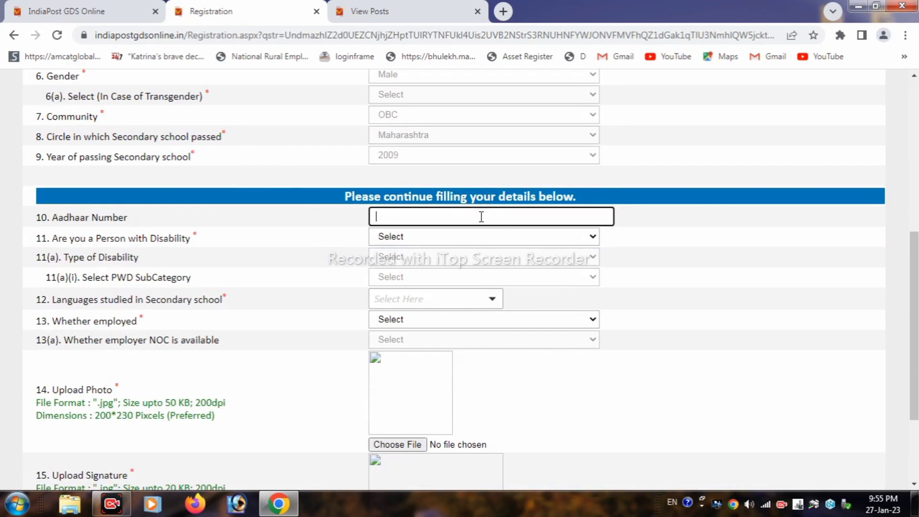
# Step: Set Person with Disability to Yes and examine the available disability type categories
pyautogui.moveTo(51, 238); pyautogui.dragTo(242, 248)
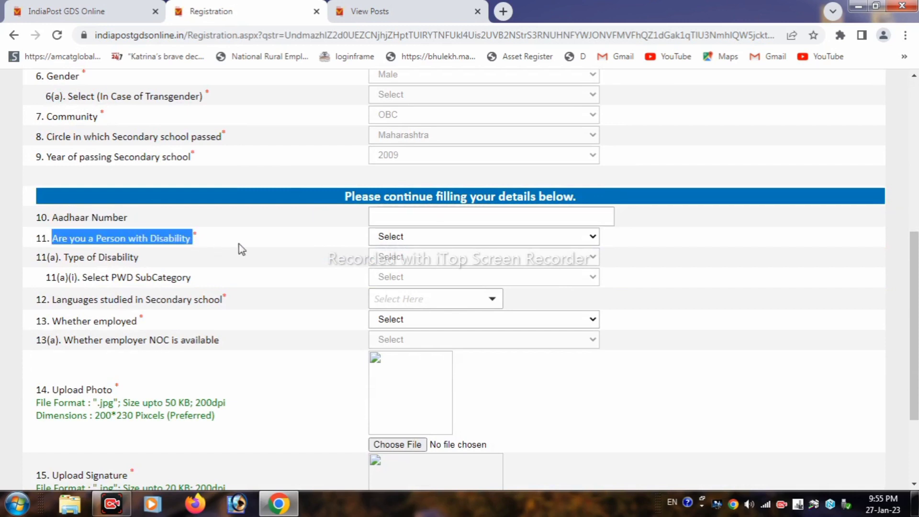
pyautogui.click(467, 236)
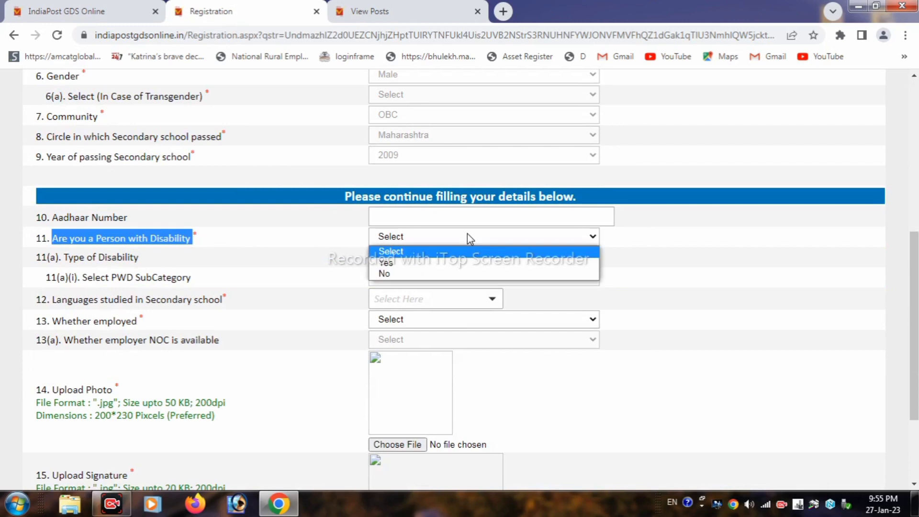
pyautogui.click(412, 262)
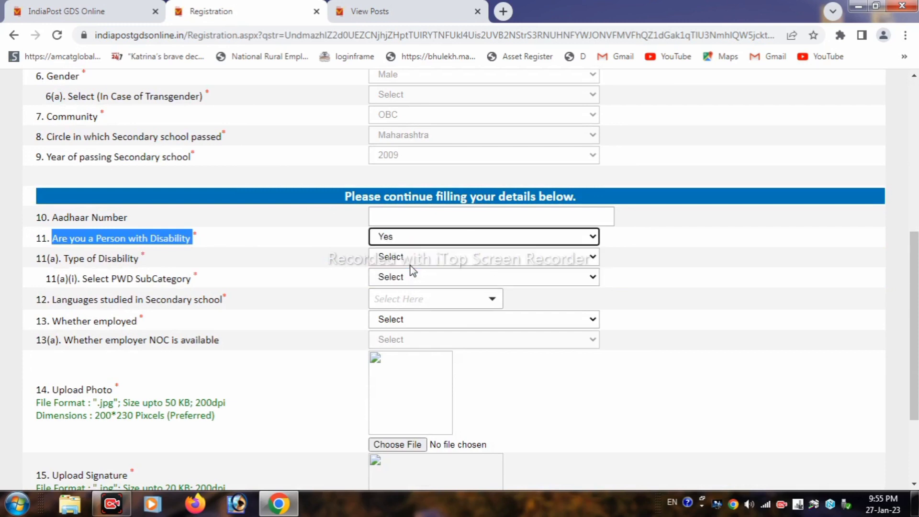
pyautogui.moveTo(66, 257); pyautogui.dragTo(168, 262)
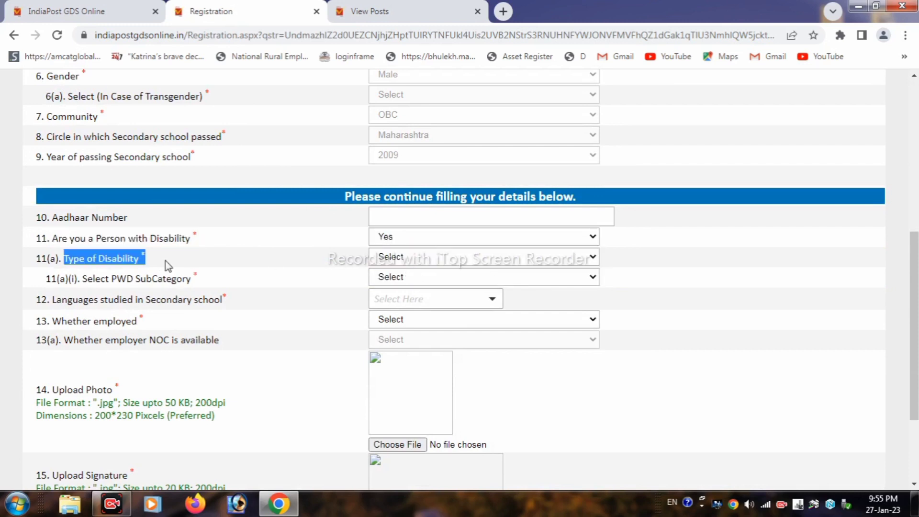
pyautogui.click(378, 258)
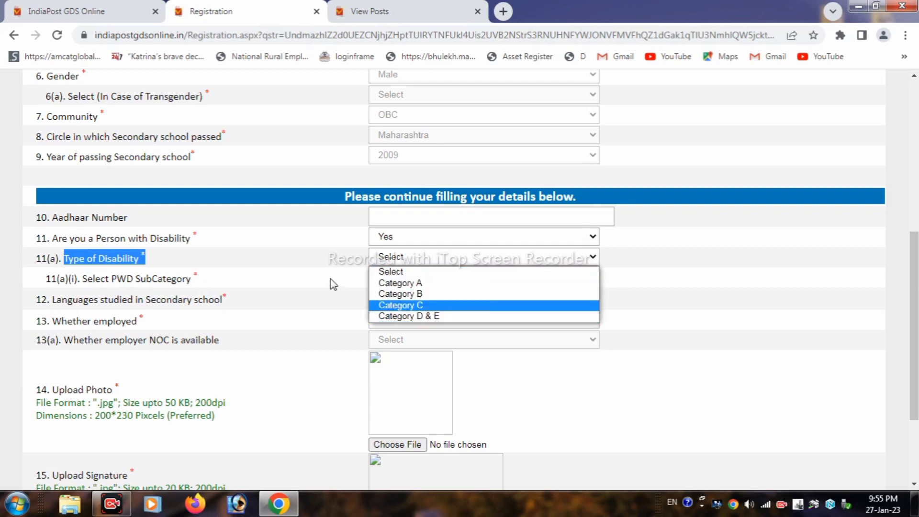
pyautogui.click(330, 279)
pyautogui.click(387, 257)
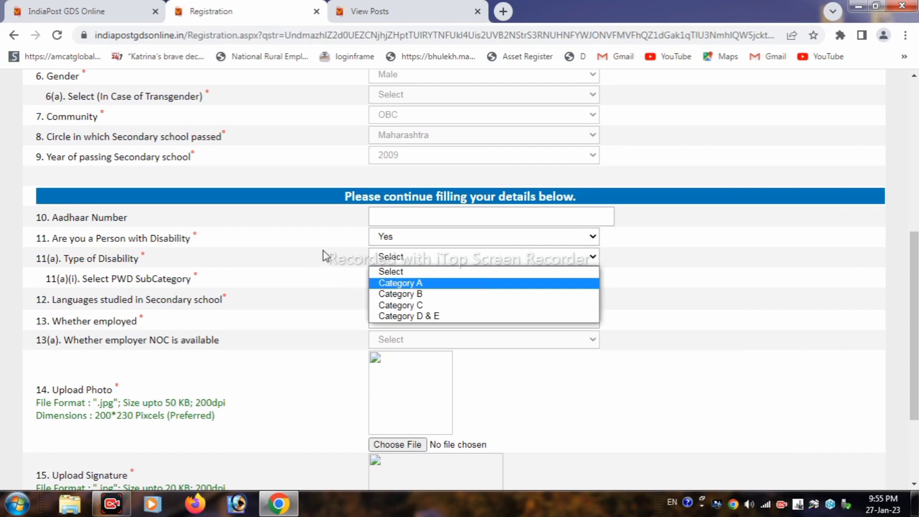
pyautogui.click(325, 252)
# Step: Set the Person with Disability answer to No
pyautogui.click(417, 239)
pyautogui.click(403, 272)
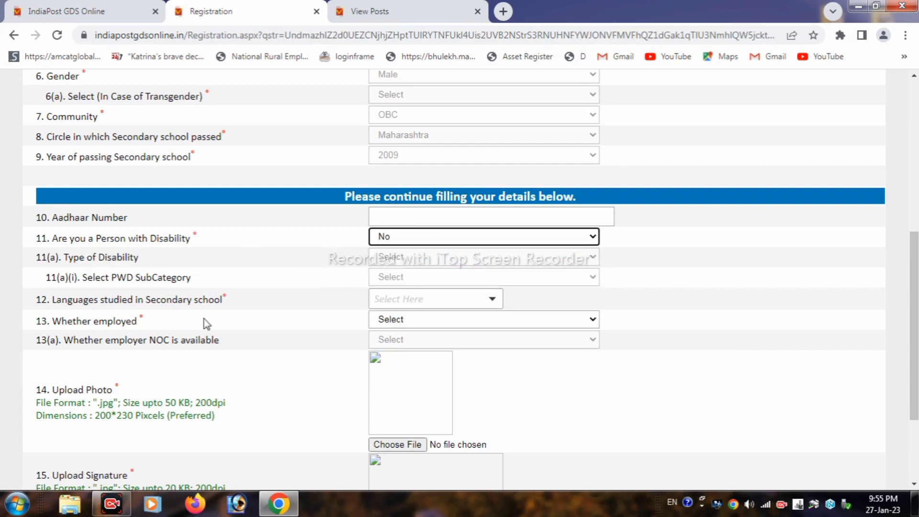
# Step: Try to choose English and Marathi as the languages studied in secondary school
pyautogui.moveTo(51, 298); pyautogui.dragTo(224, 300)
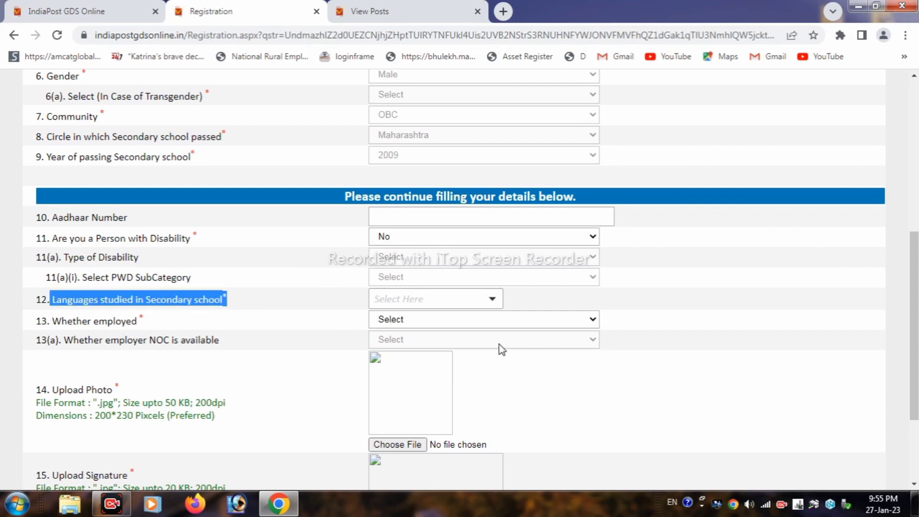
pyautogui.click(427, 300)
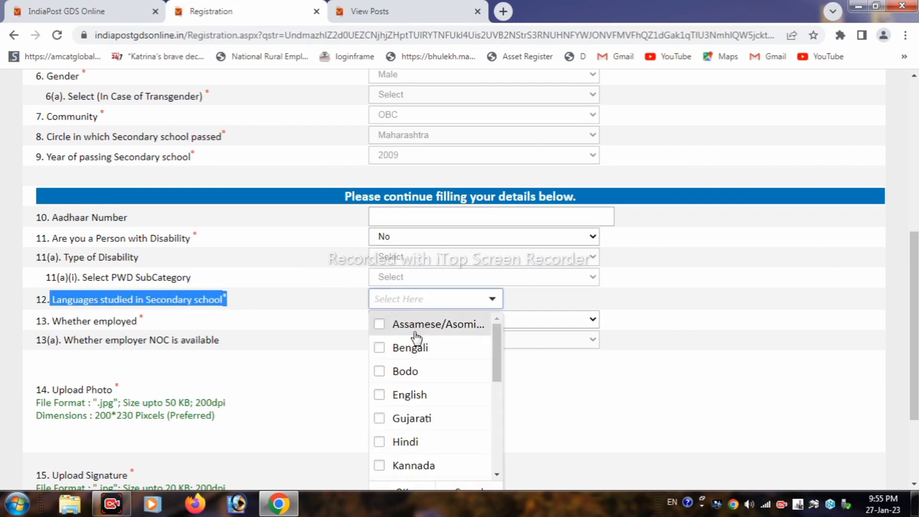
pyautogui.click(389, 404)
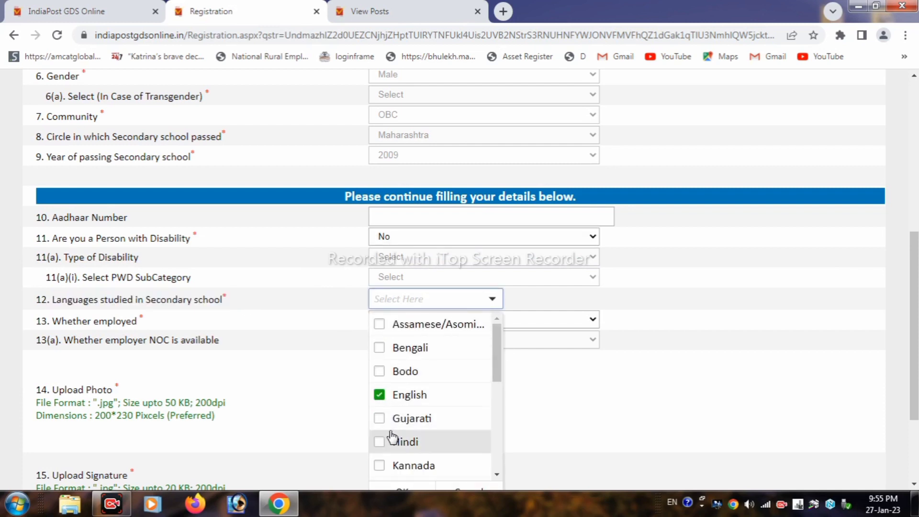
pyautogui.scroll(-1, 389, 420)
pyautogui.scroll(-3, 392, 421)
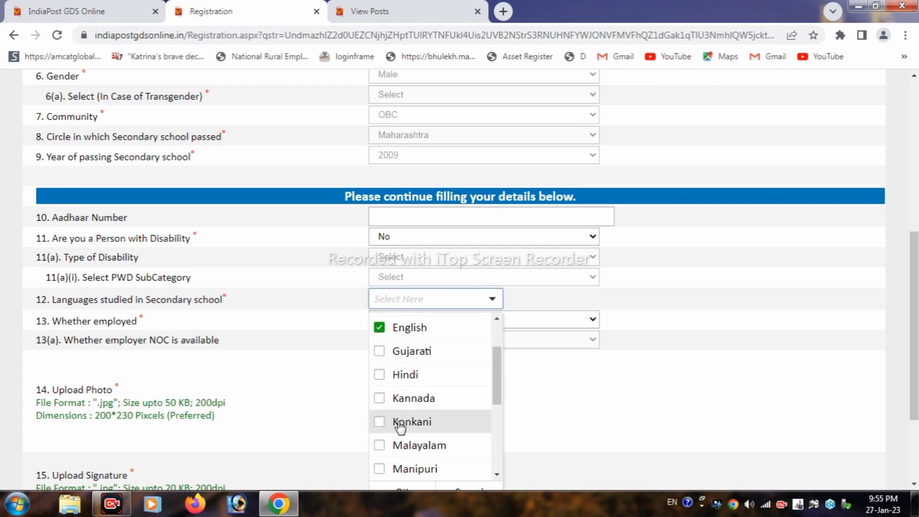
pyautogui.click(379, 424)
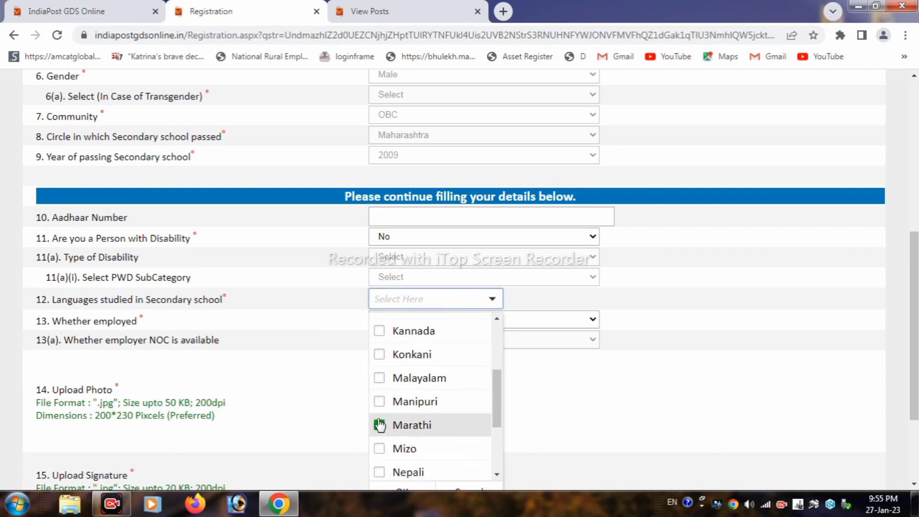
pyautogui.click(328, 424)
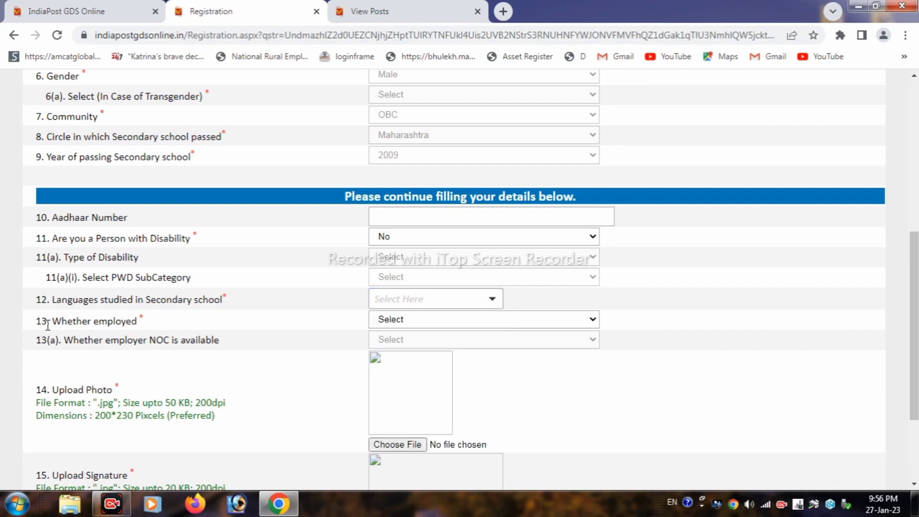
pyautogui.moveTo(53, 299); pyautogui.dragTo(396, 291)
pyautogui.click(402, 298)
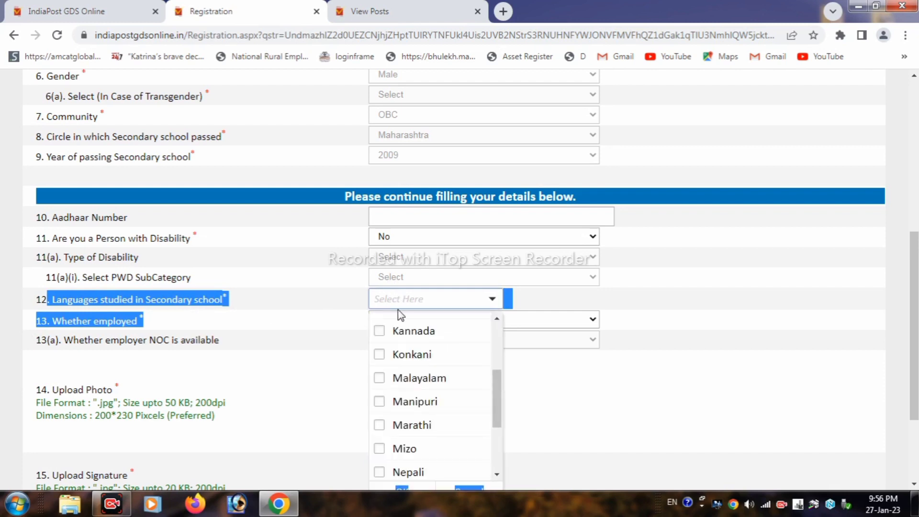
pyautogui.click(394, 300)
pyautogui.click(323, 338)
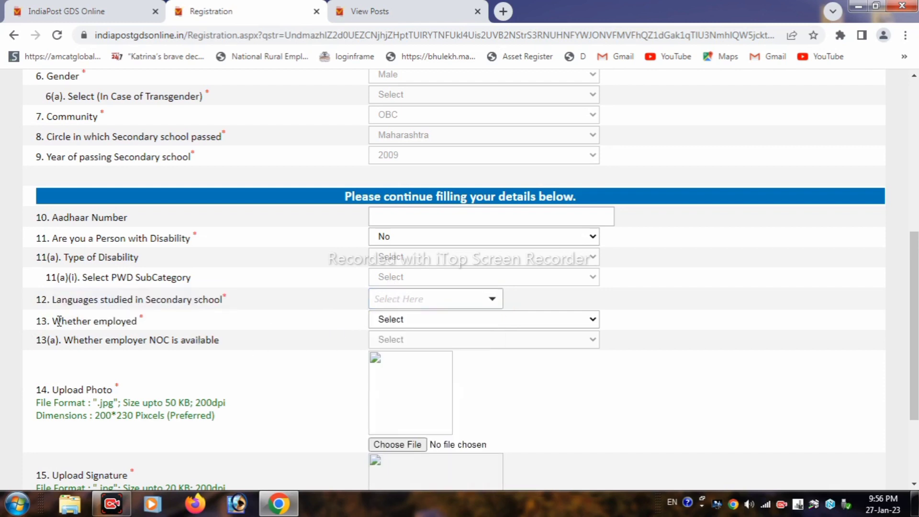
# Step: Set Whether employed to No and check the employer NOC field
pyautogui.moveTo(52, 318); pyautogui.dragTo(132, 321)
pyautogui.click(439, 316)
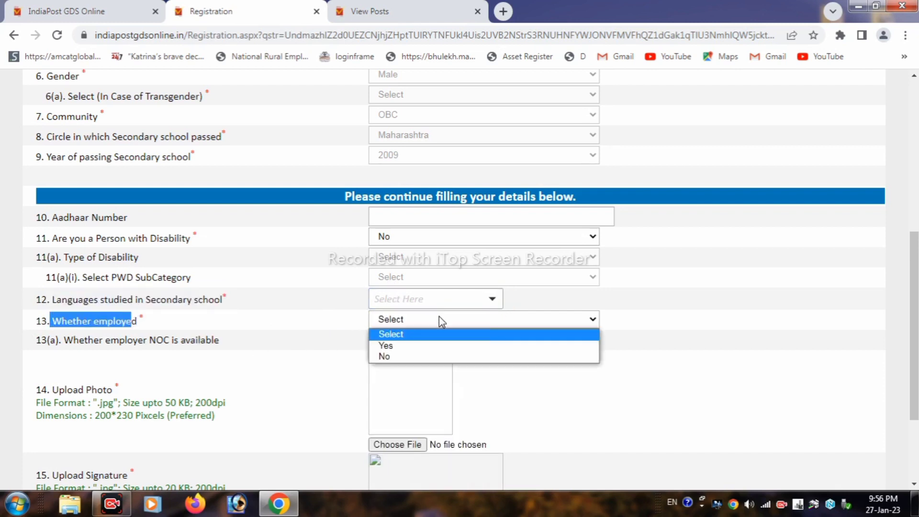
pyautogui.click(413, 356)
pyautogui.moveTo(72, 339); pyautogui.dragTo(354, 346)
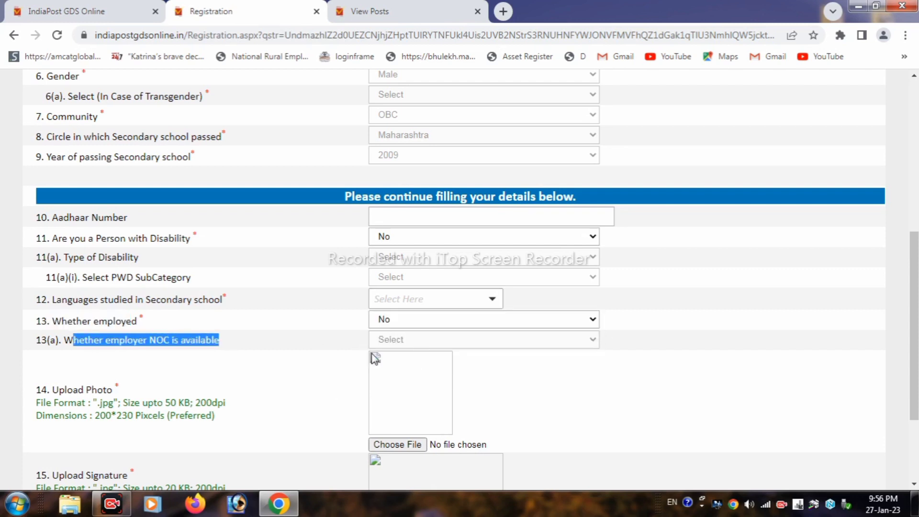
# Step: Examine the file format, size and dimension requirements for the photo and signature uploads
pyautogui.scroll(-1, 245, 375)
pyautogui.moveTo(49, 320); pyautogui.dragTo(121, 330)
pyautogui.moveTo(231, 358); pyautogui.dragTo(45, 336)
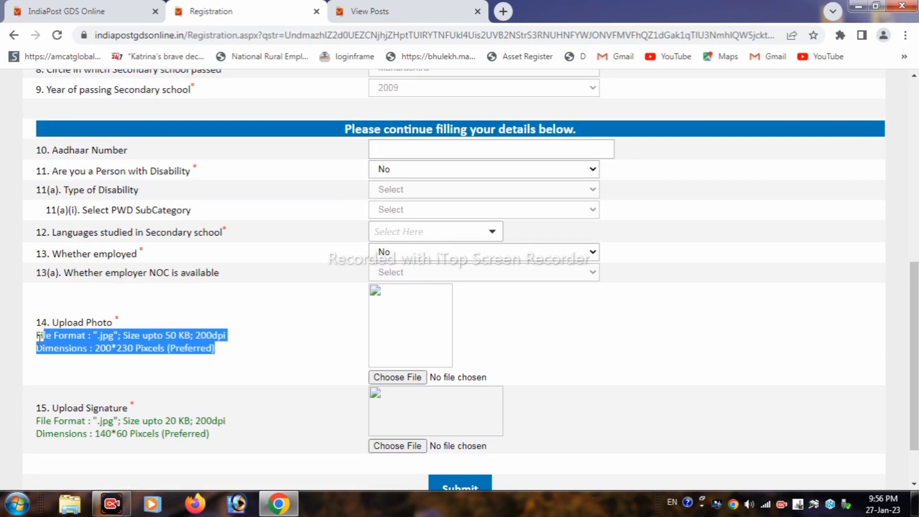
pyautogui.click(254, 346)
pyautogui.scroll(-2, 220, 377)
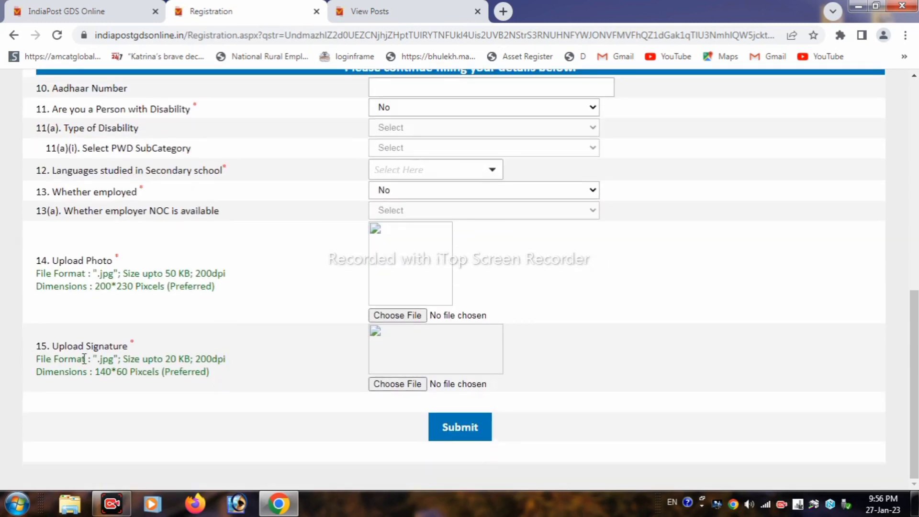
pyautogui.moveTo(46, 346); pyautogui.dragTo(132, 346)
pyautogui.moveTo(211, 372)
pyautogui.mouseDown()
pyautogui.moveTo(99, 359)
pyautogui.moveTo(32, 365)
pyautogui.mouseUp()
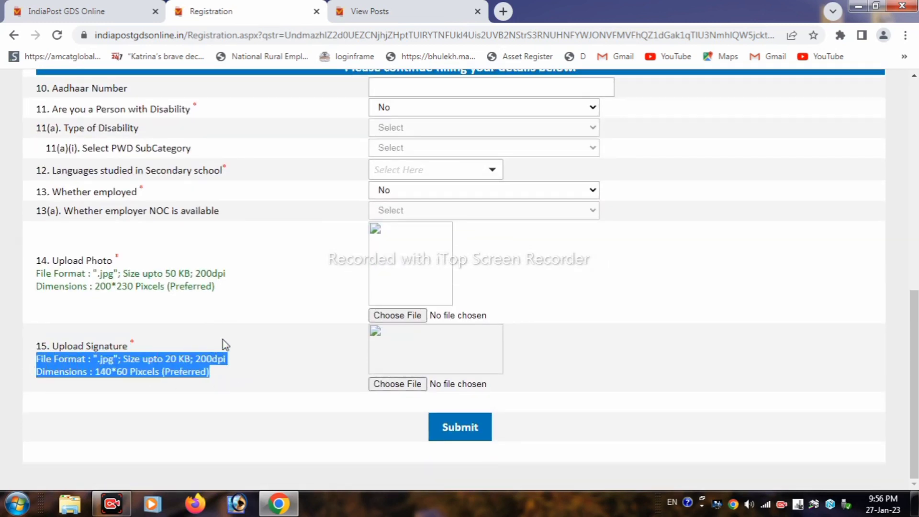
pyautogui.click(278, 341)
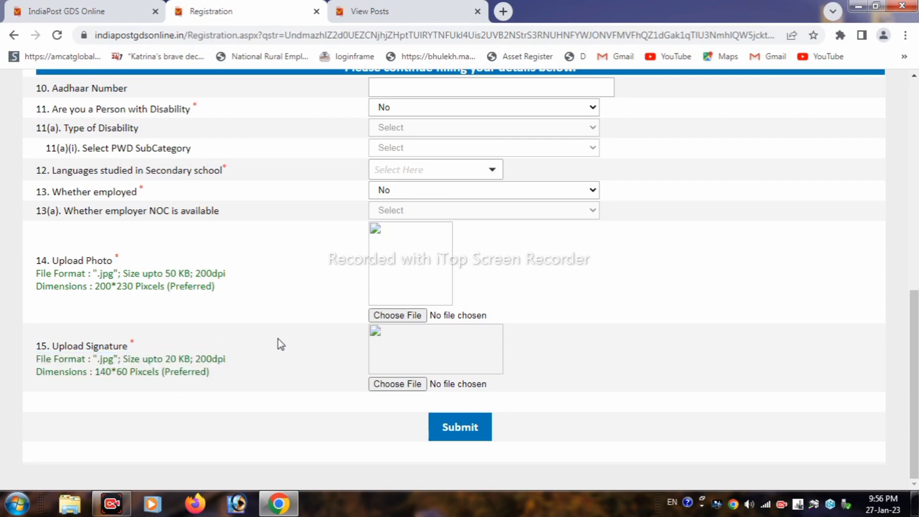
# Step: Upload PHOTO.jpg as the applicant's photo and Sign(0).jpg as the signature
pyautogui.click(386, 316)
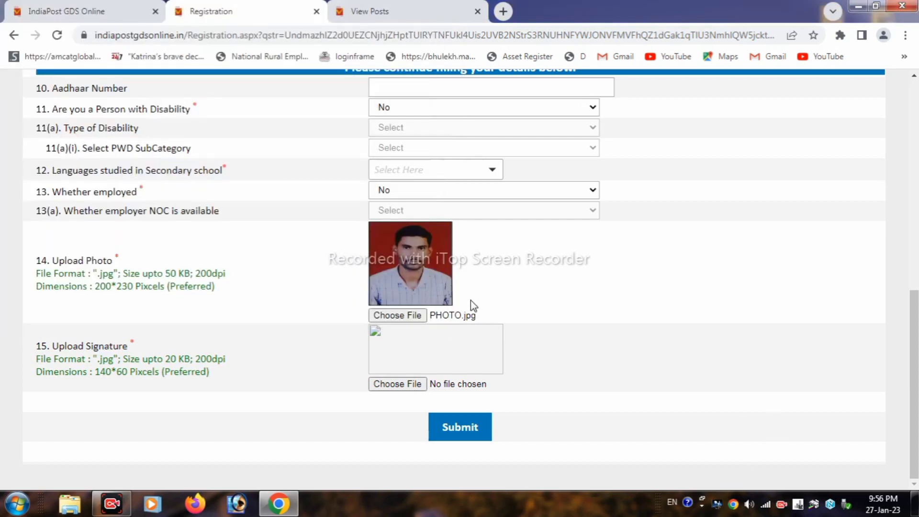
pyautogui.moveTo(469, 300); pyautogui.dragTo(385, 254)
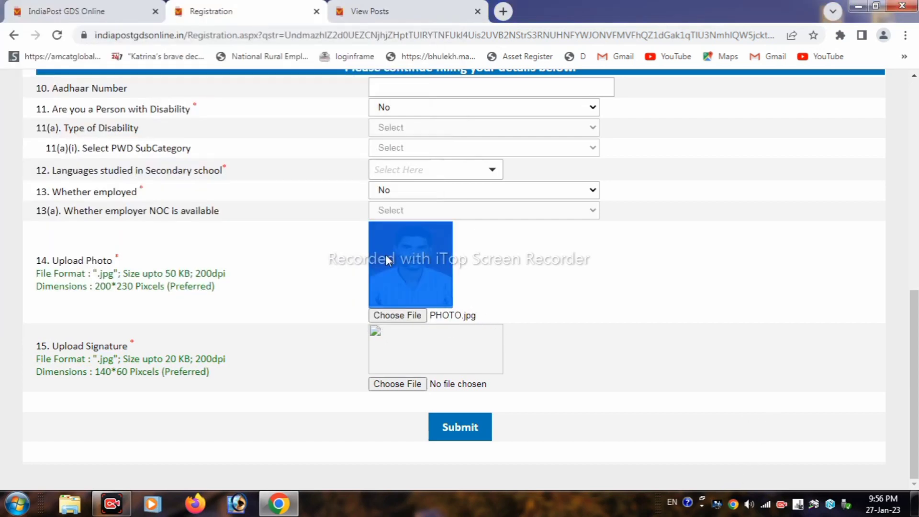
pyautogui.click(493, 267)
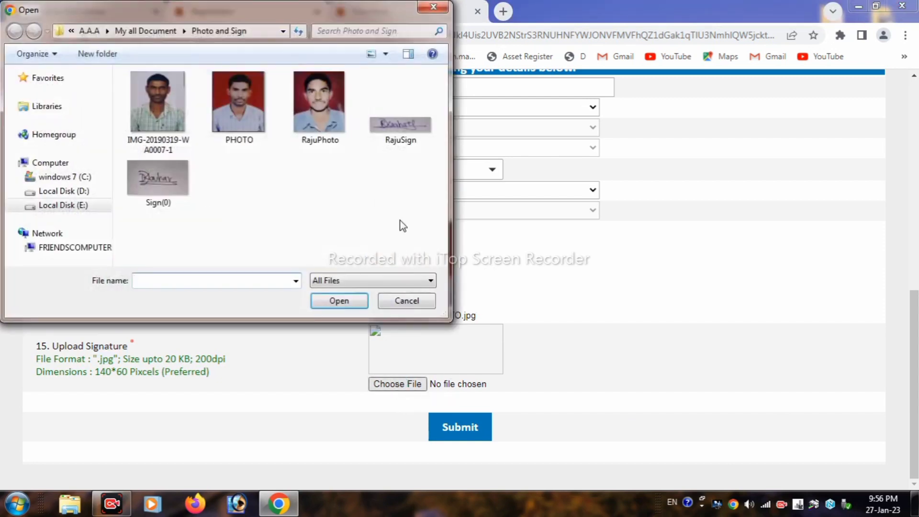
pyautogui.click(161, 174)
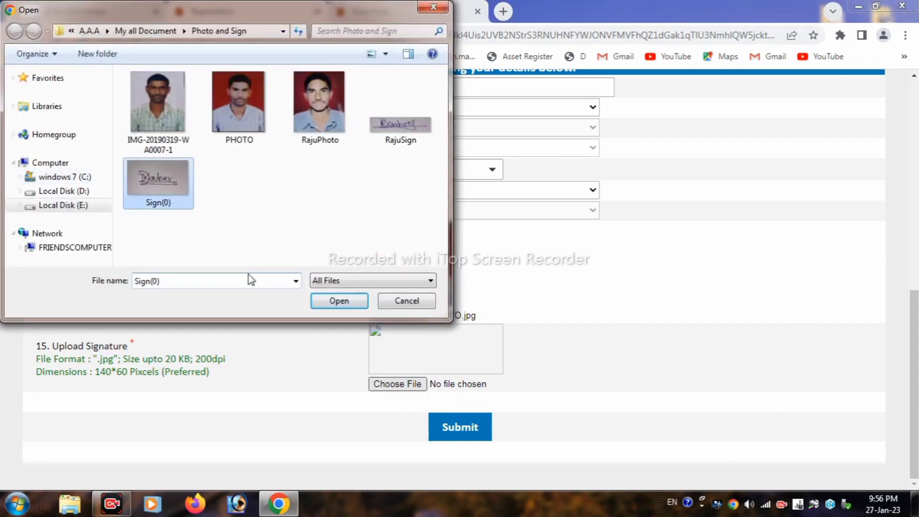
pyautogui.click(321, 300)
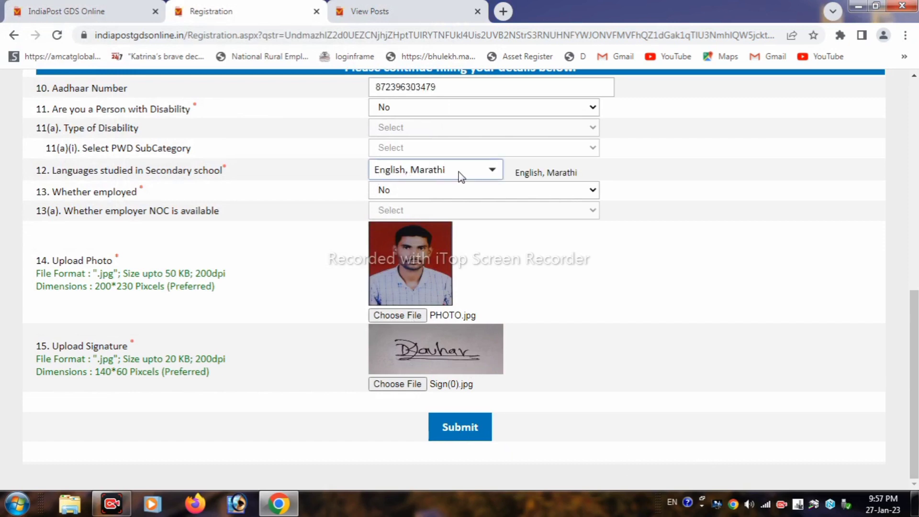
# Step: Check the languages studied in secondary school and submit the registration details for preview
pyautogui.click(461, 175)
pyautogui.click(531, 249)
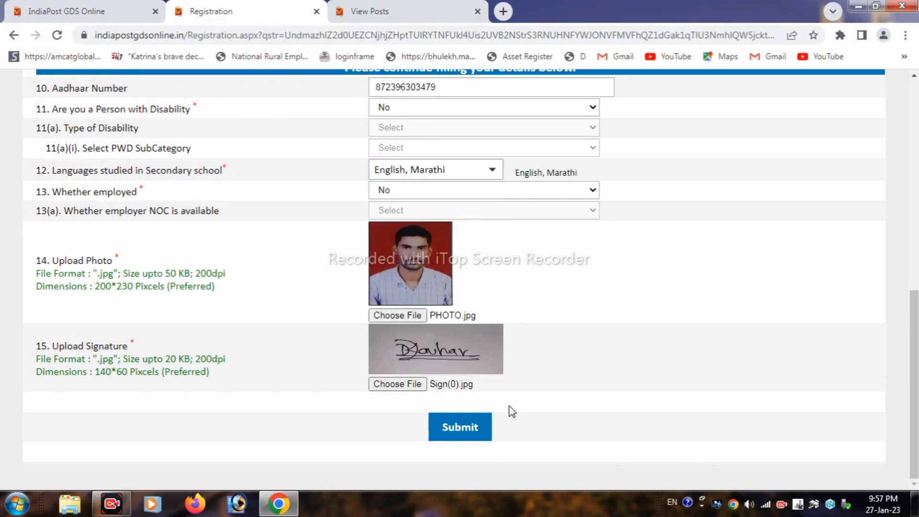
pyautogui.click(466, 423)
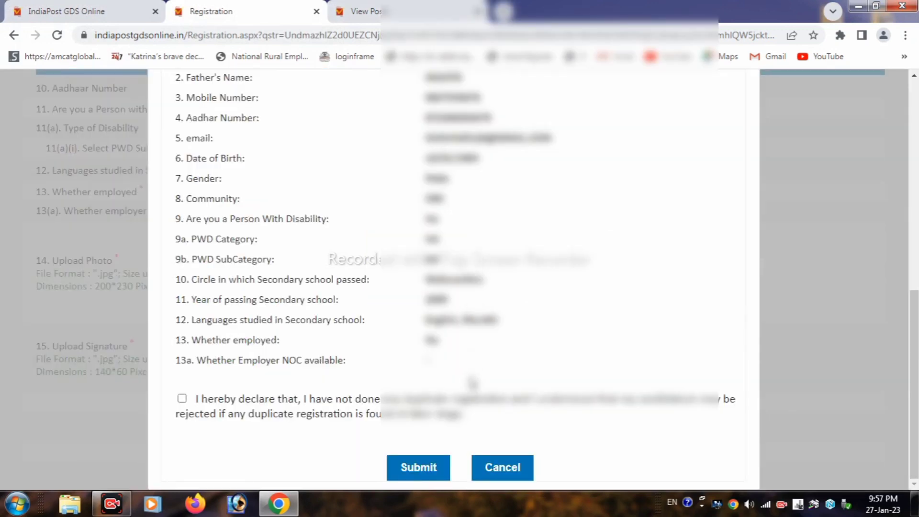
# Step: Review the registration details preview, accept the no-duplicate-registration declaration and submit the registration
pyautogui.moveTo(471, 383); pyautogui.dragTo(361, 136)
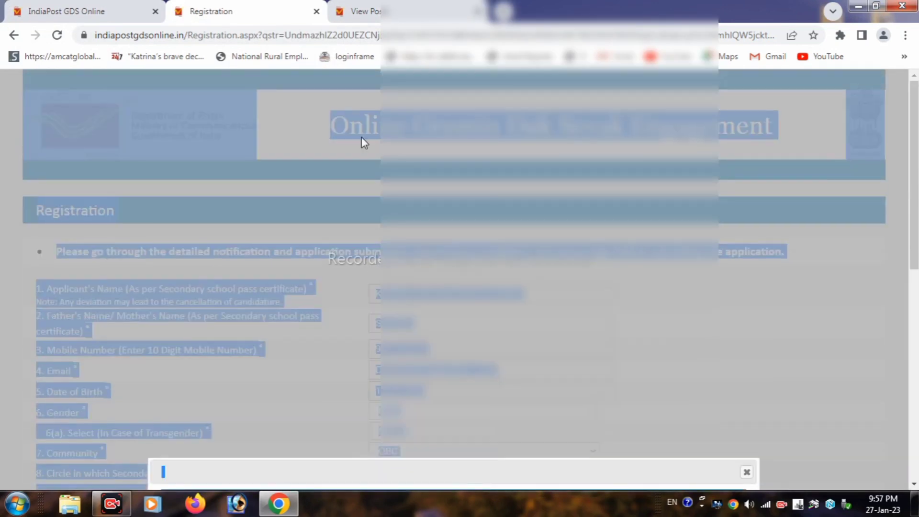
pyautogui.click(401, 230)
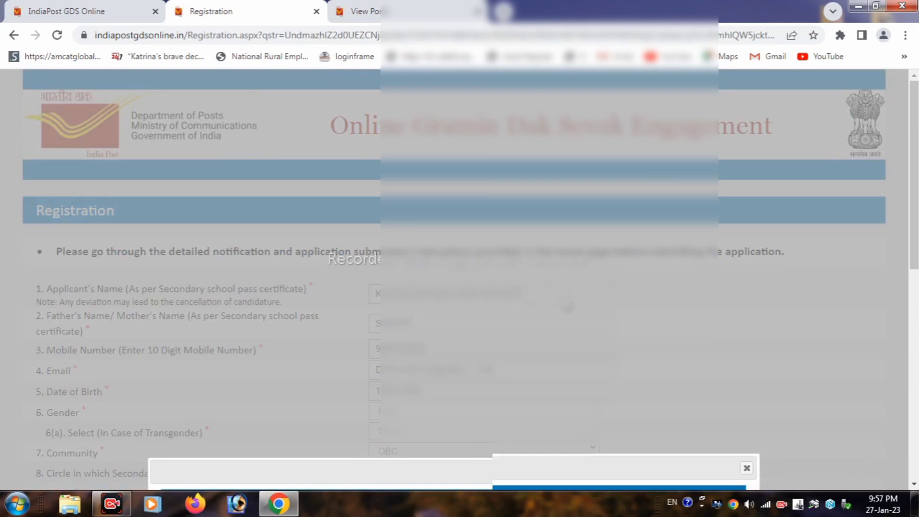
pyautogui.scroll(-7, 567, 305)
pyautogui.moveTo(579, 188); pyautogui.dragTo(516, 438)
pyautogui.click(525, 385)
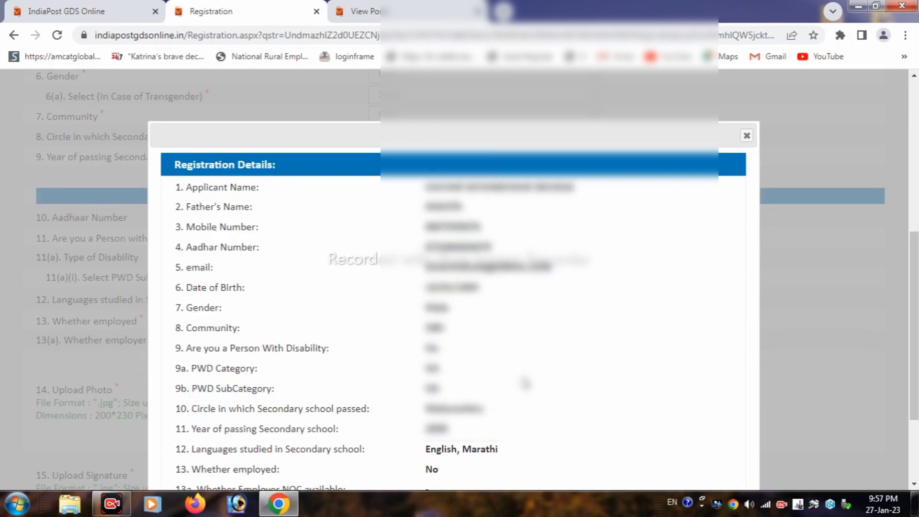
pyautogui.scroll(-3, 525, 384)
pyautogui.click(182, 398)
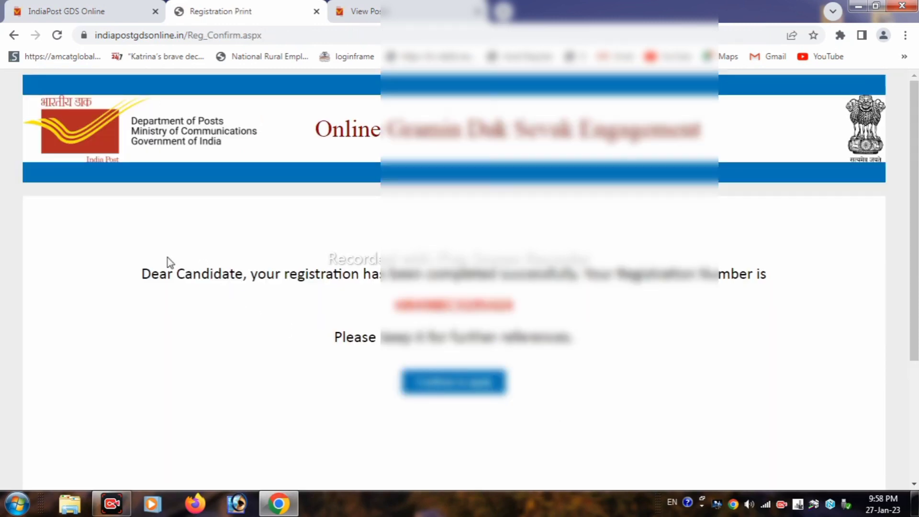
# Step: Check the registration confirmation and registration number, and continue to the application's verification details
pyautogui.moveTo(142, 273); pyautogui.dragTo(459, 288)
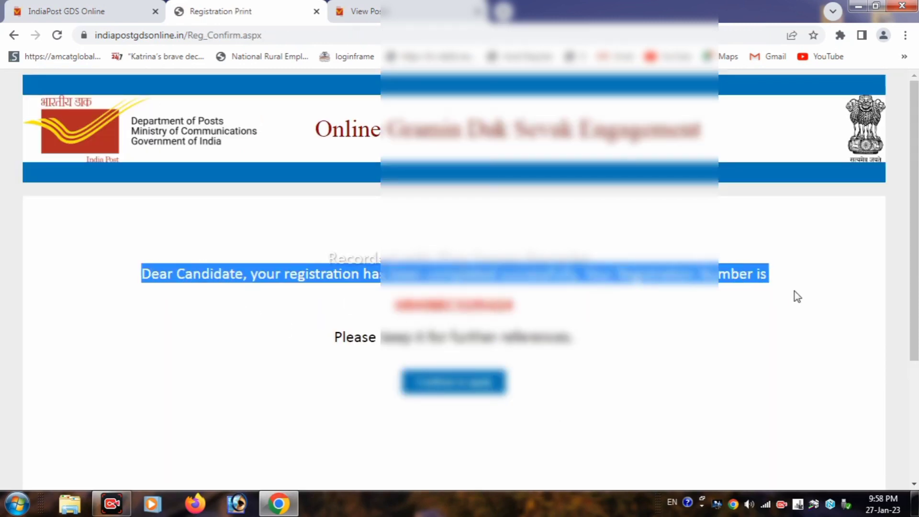
pyautogui.moveTo(515, 306); pyautogui.dragTo(395, 304)
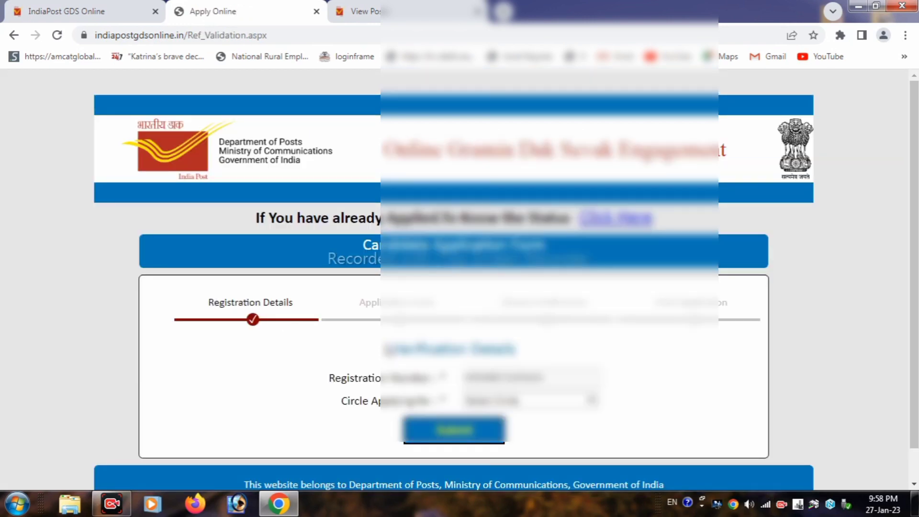
pyautogui.moveTo(391, 349); pyautogui.dragTo(542, 367)
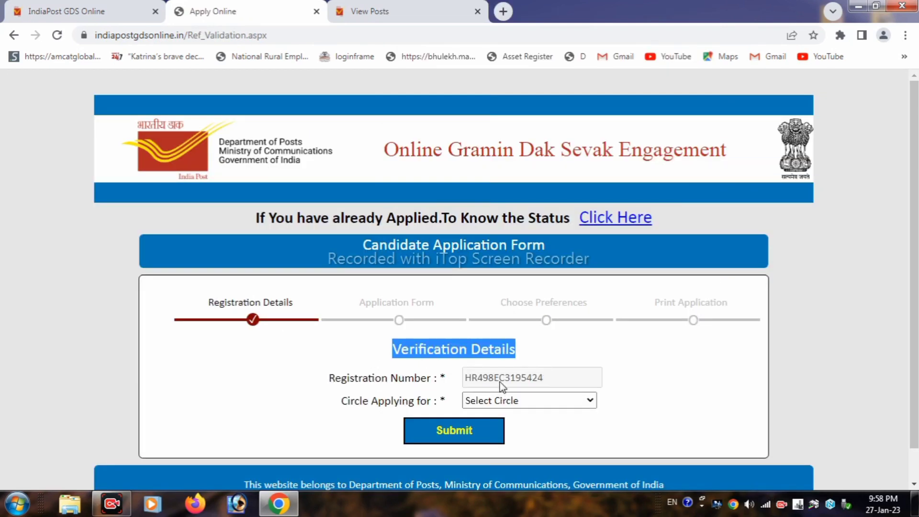
# Step: Set the circle applying for to Maharashtra, submit it to request an OTP and acknowledge the alert
pyautogui.moveTo(342, 401); pyautogui.dragTo(544, 408)
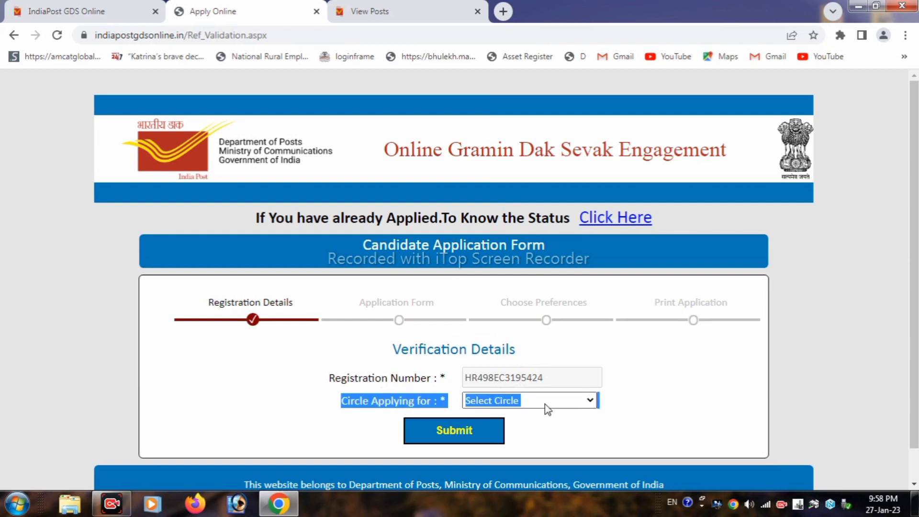
pyautogui.click(545, 409)
pyautogui.scroll(-2, 531, 161)
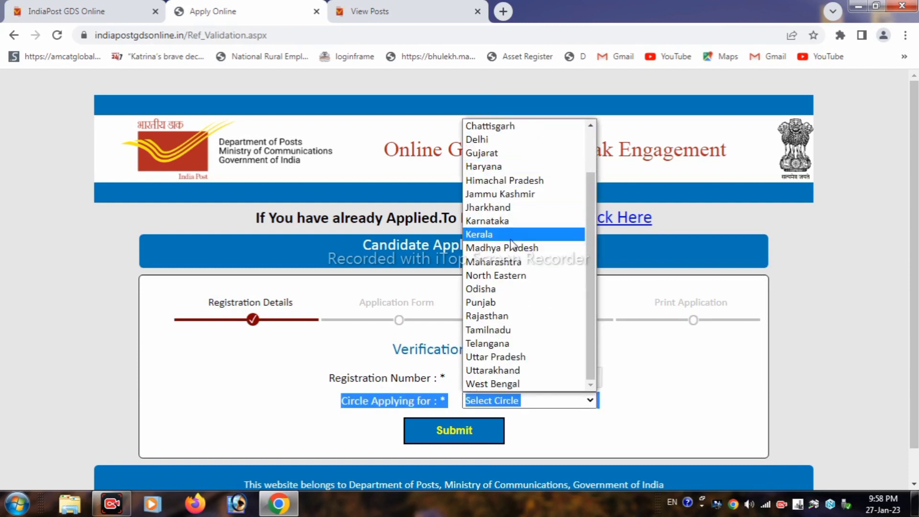
pyautogui.click(502, 266)
pyautogui.click(450, 432)
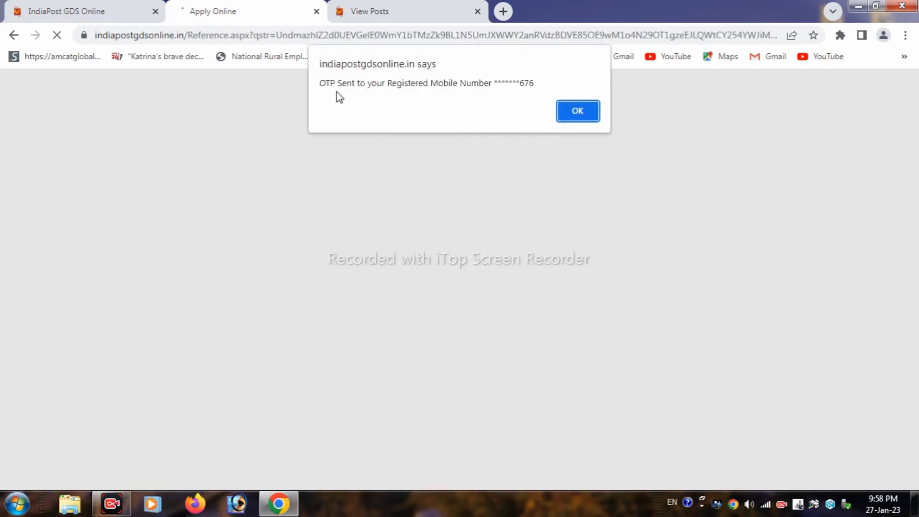
pyautogui.moveTo(543, 84); pyautogui.dragTo(317, 86)
pyautogui.click(576, 108)
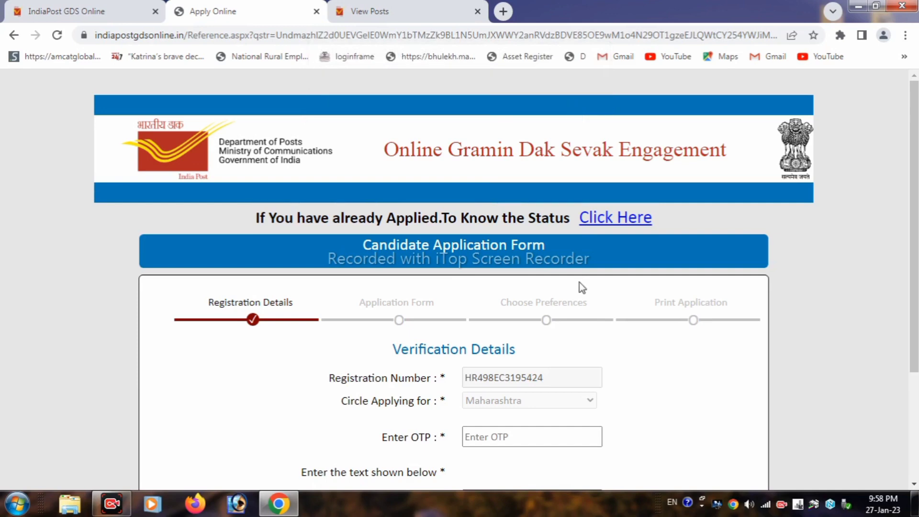
# Step: Enter the OTP and the captcha text, and proceed to the application form
pyautogui.scroll(-3, 582, 287)
pyautogui.click(509, 303)
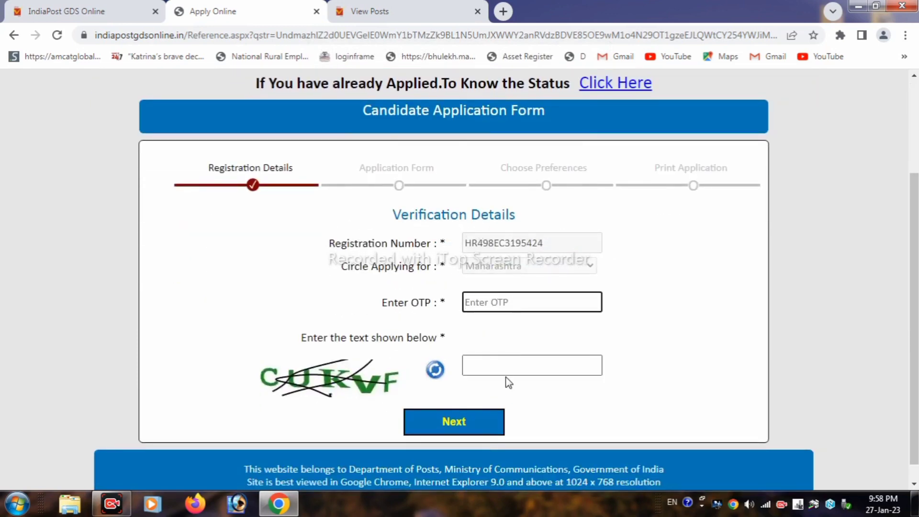
pyautogui.click(494, 362)
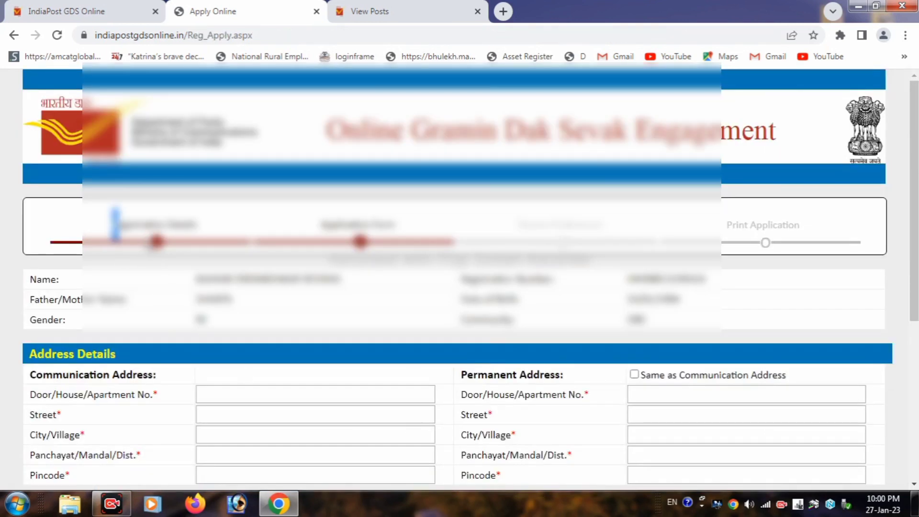
# Step: Review the progress stages and the applicant details above the address section
pyautogui.moveTo(393, 311); pyautogui.dragTo(771, 318)
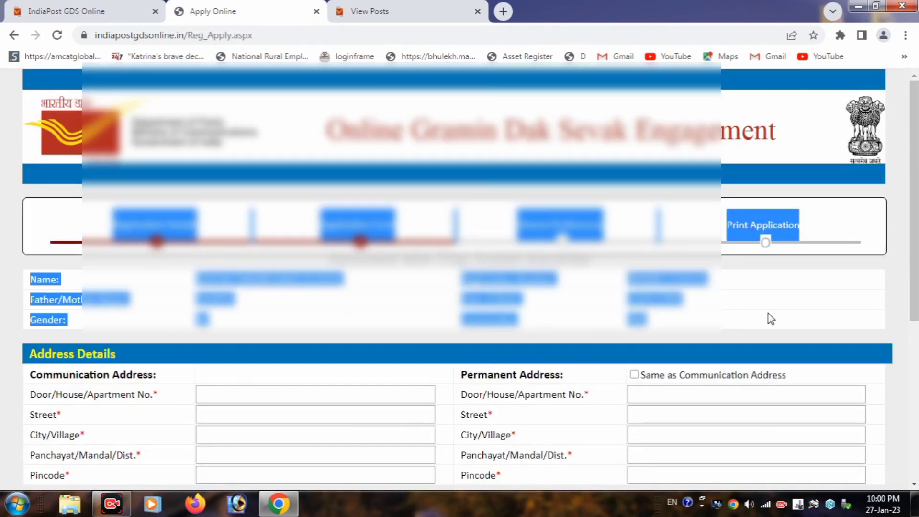
pyautogui.click(826, 290)
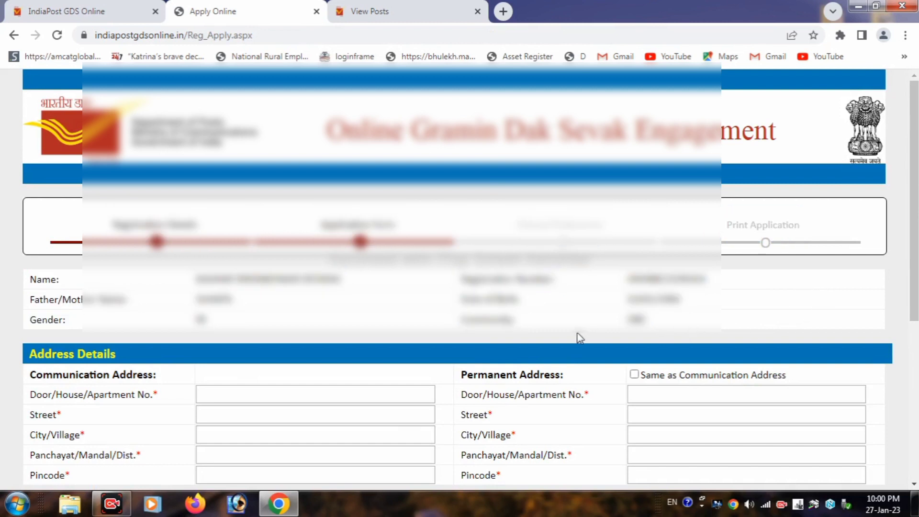
pyautogui.scroll(-3, 581, 334)
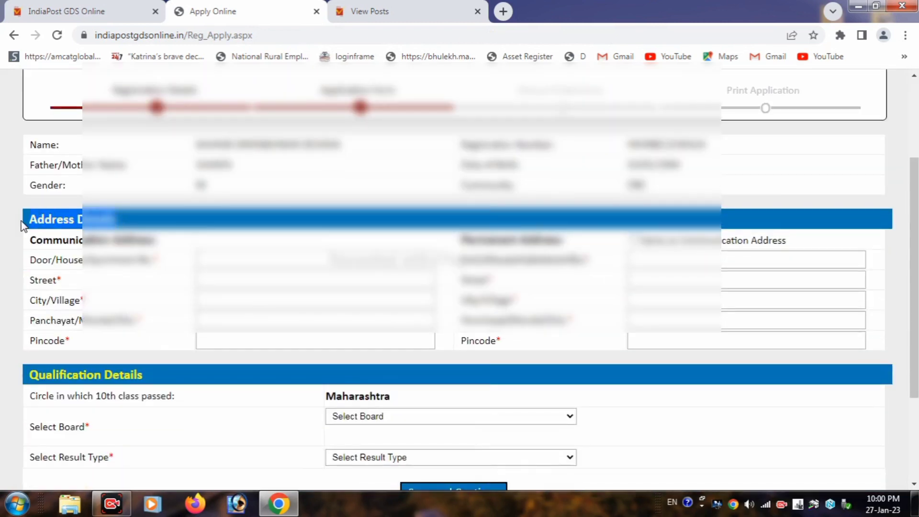
# Step: Check the communication address fields for house number, street, city or village, panchayat or district, and pincode
pyautogui.click(228, 259)
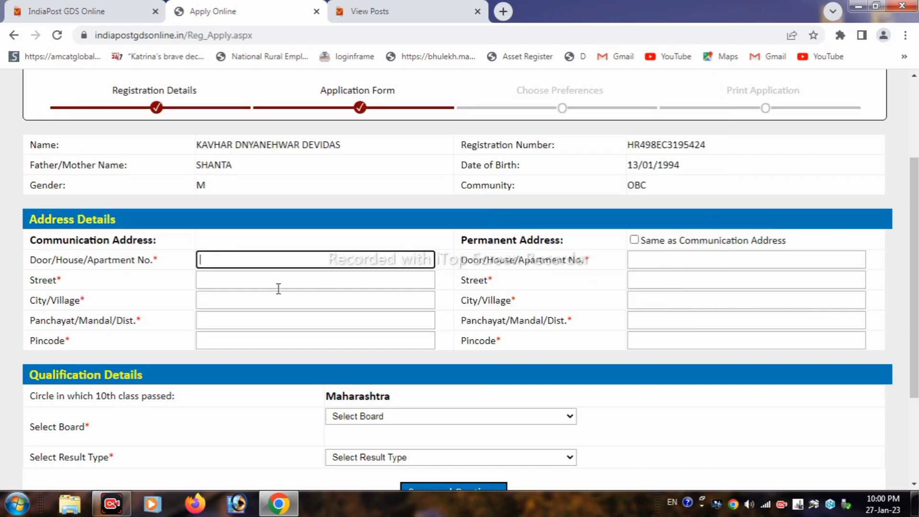
pyautogui.click(229, 281)
pyautogui.click(218, 305)
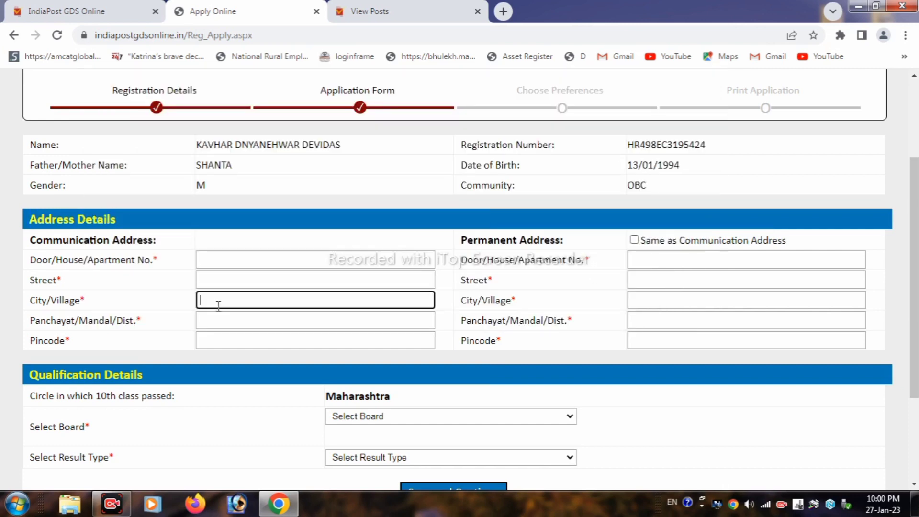
pyautogui.click(221, 323)
pyautogui.click(222, 342)
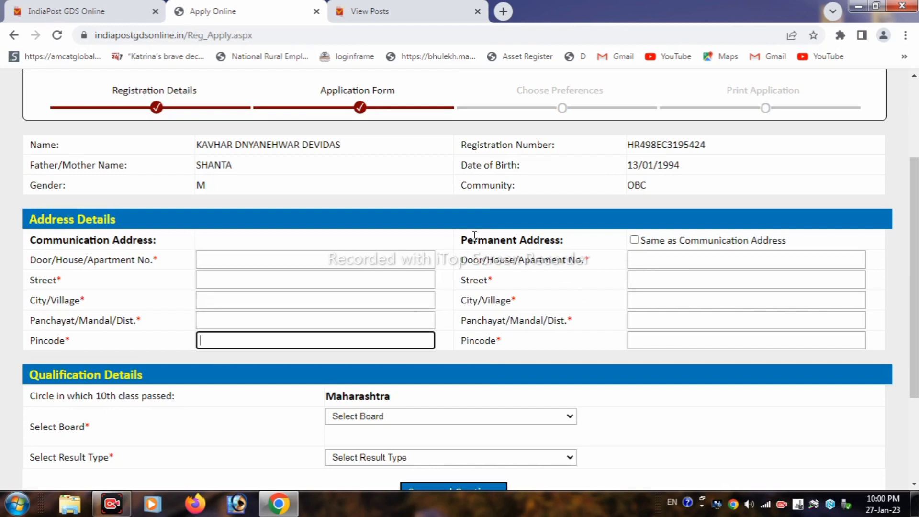
# Step: Compare the communication and permanent address sections and try the Same as Communication Address option
pyautogui.click(152, 242)
pyautogui.moveTo(152, 243); pyautogui.dragTo(29, 239)
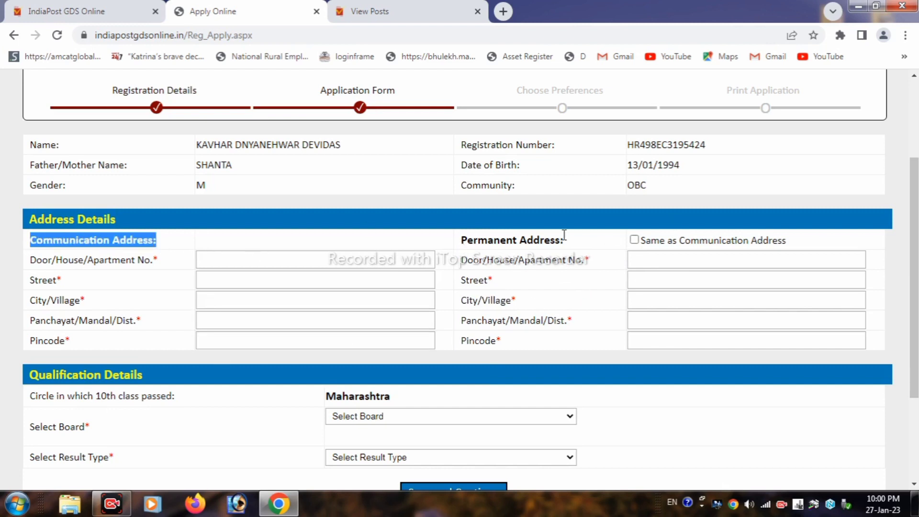
pyautogui.doubleClick(463, 240)
pyautogui.moveTo(508, 252); pyautogui.dragTo(550, 252)
pyautogui.click(632, 256)
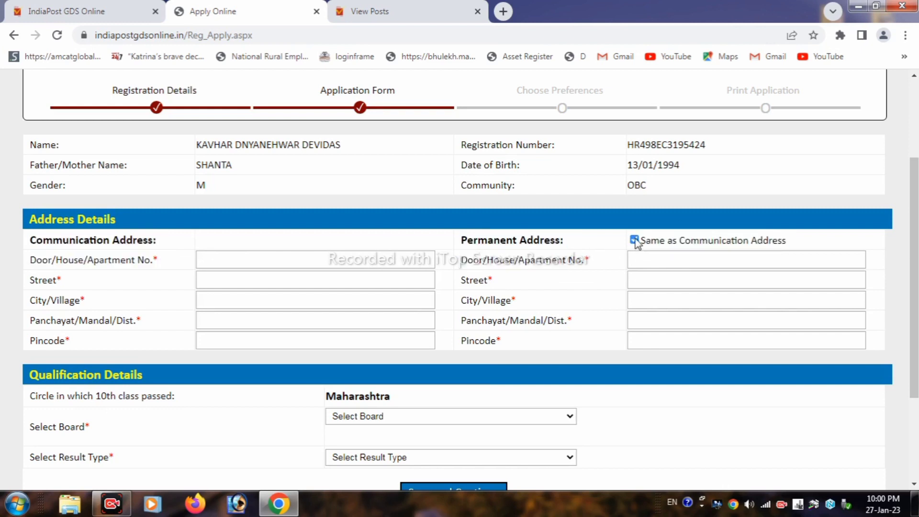
pyautogui.click(634, 240)
# Step: Set the 10th class board to Maharashtra State Board of Secondary and Higher Secondary Education With 650 Marks (From 2007 to 2014)
pyautogui.scroll(-1, 489, 298)
pyautogui.scroll(-2, 488, 297)
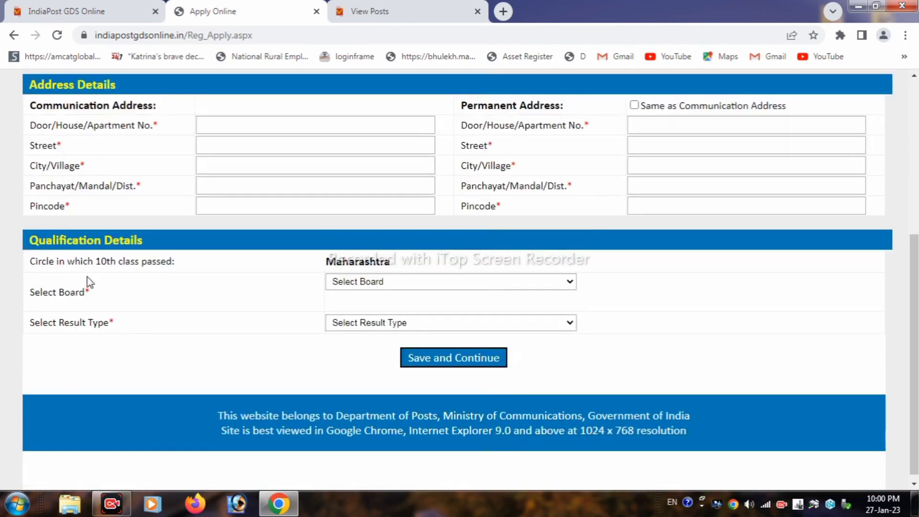
pyautogui.moveTo(33, 244); pyautogui.dragTo(135, 262)
pyautogui.click(242, 295)
pyautogui.moveTo(29, 262); pyautogui.dragTo(372, 276)
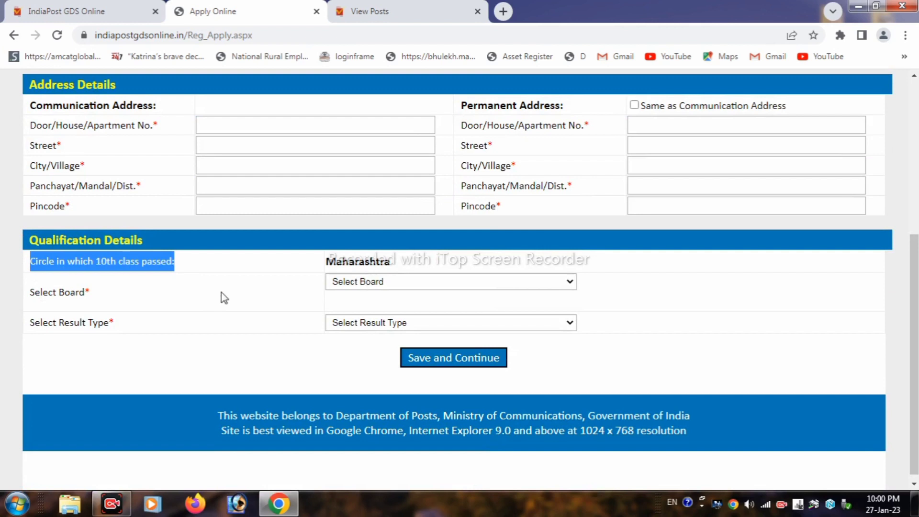
pyautogui.moveTo(98, 293); pyautogui.dragTo(29, 293)
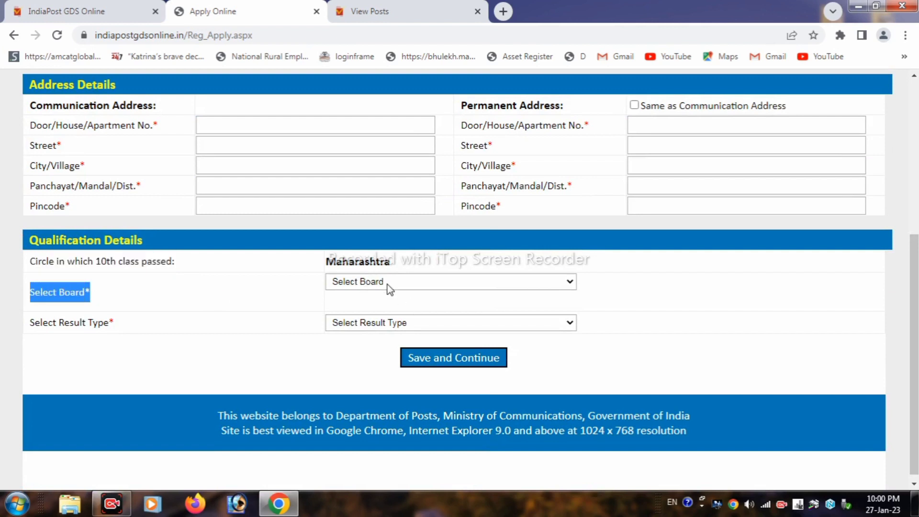
pyautogui.click(383, 281)
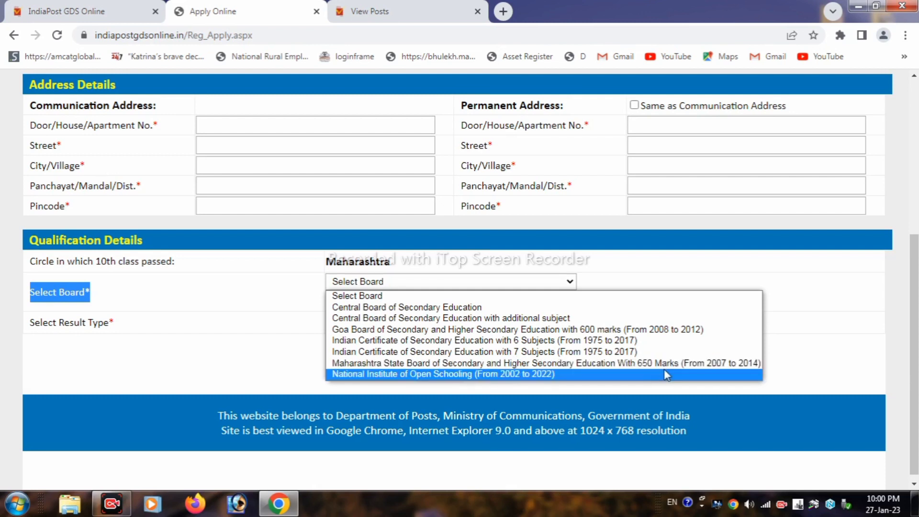
pyautogui.click(749, 367)
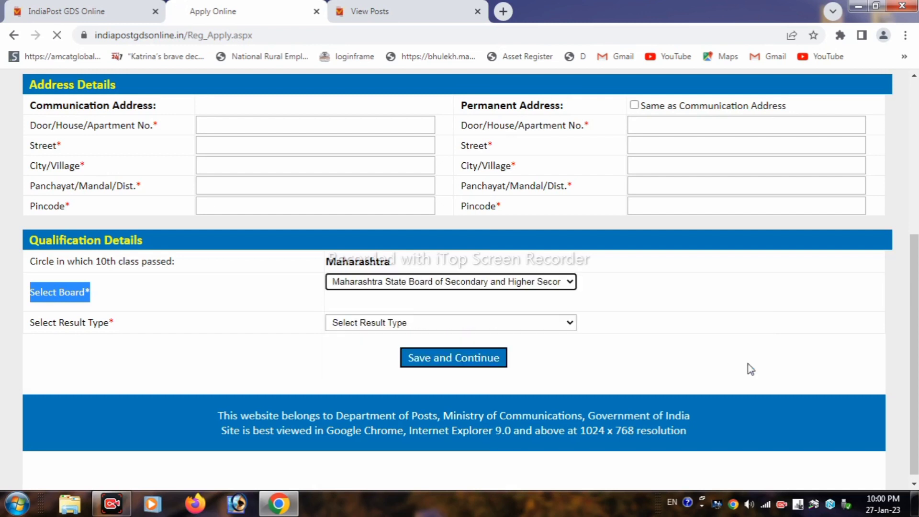
# Step: Set the result type to Marks and go to the Science marks field
pyautogui.moveTo(32, 326); pyautogui.dragTo(232, 334)
pyautogui.click(345, 329)
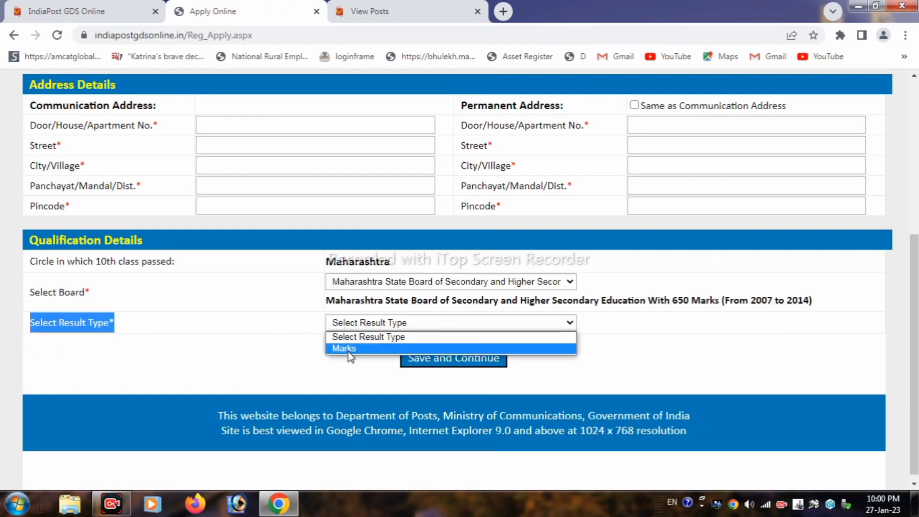
pyautogui.click(348, 350)
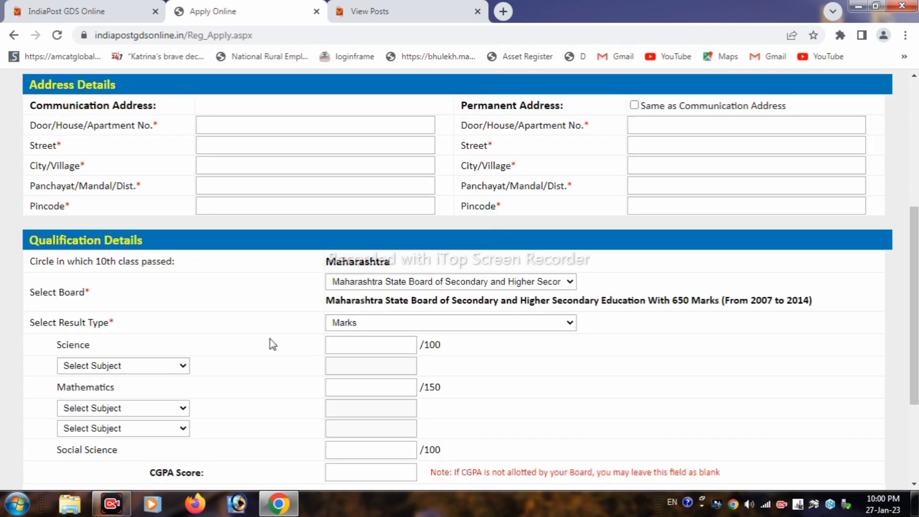
pyautogui.moveTo(56, 344); pyautogui.dragTo(179, 353)
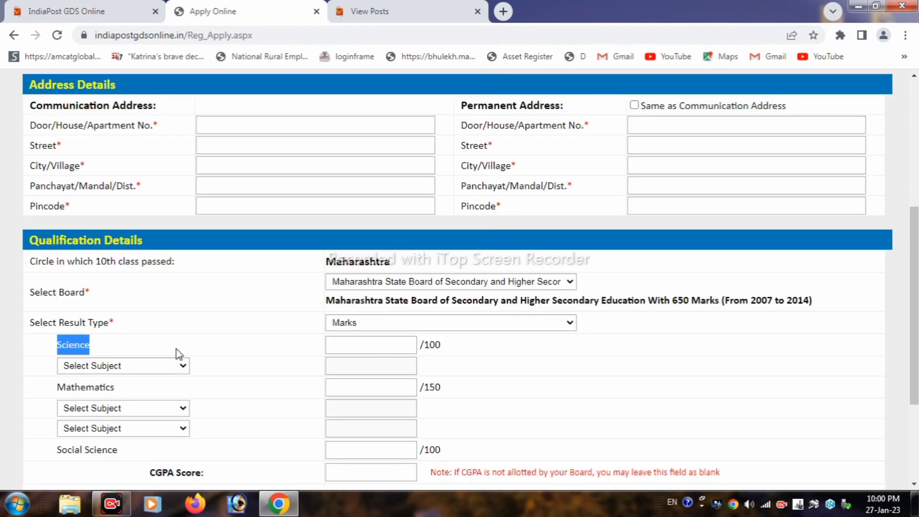
pyautogui.click(395, 343)
# Step: Choose Second Language English as the subject below Science and go to its marks field
pyautogui.scroll(-1, 281, 362)
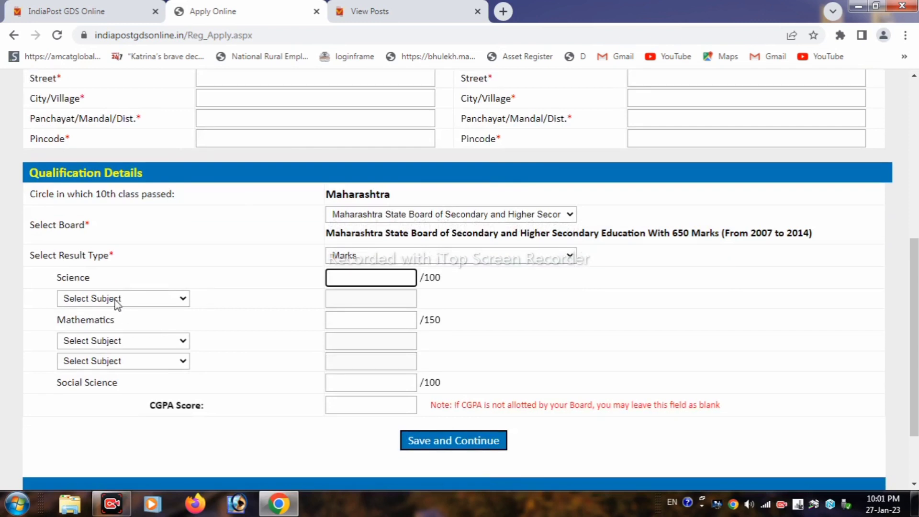
pyautogui.click(114, 298)
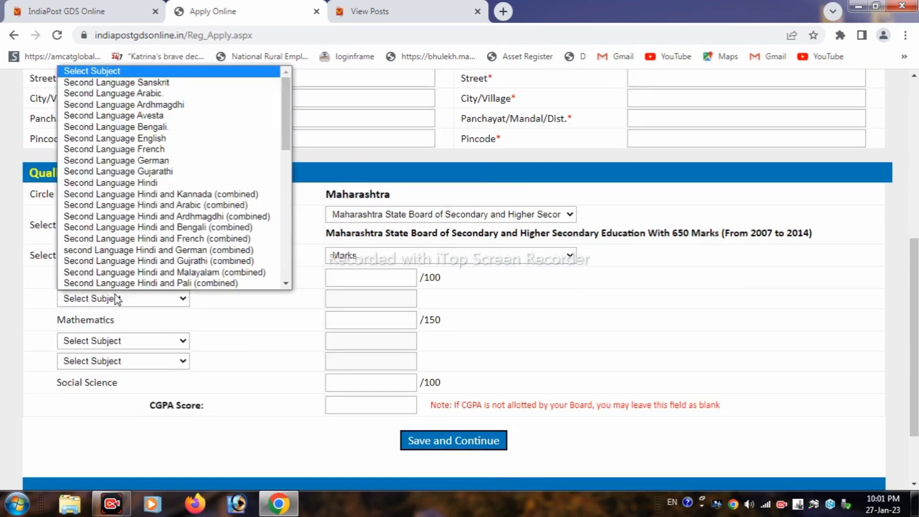
pyautogui.click(98, 139)
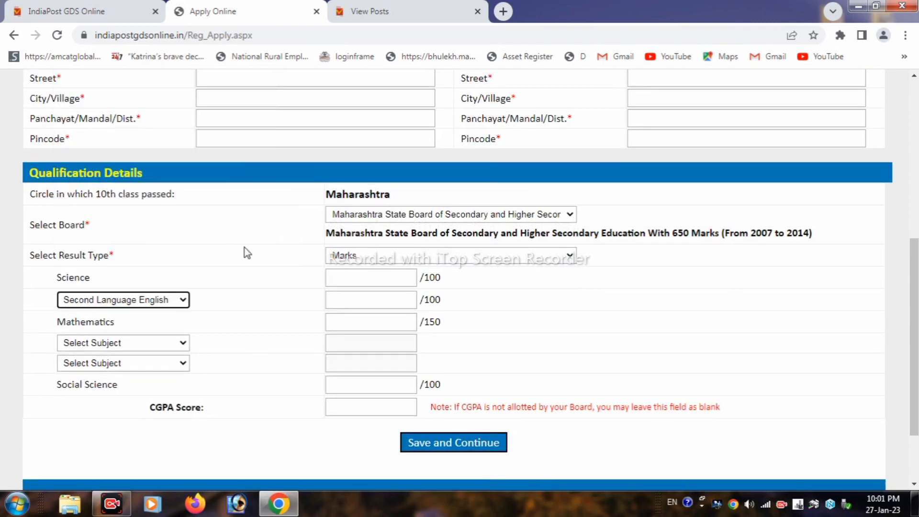
pyautogui.click(366, 298)
# Step: Check the Mathematics marks field, and choose First Language Marathi as the subject below Mathematics
pyautogui.moveTo(116, 322); pyautogui.dragTo(52, 329)
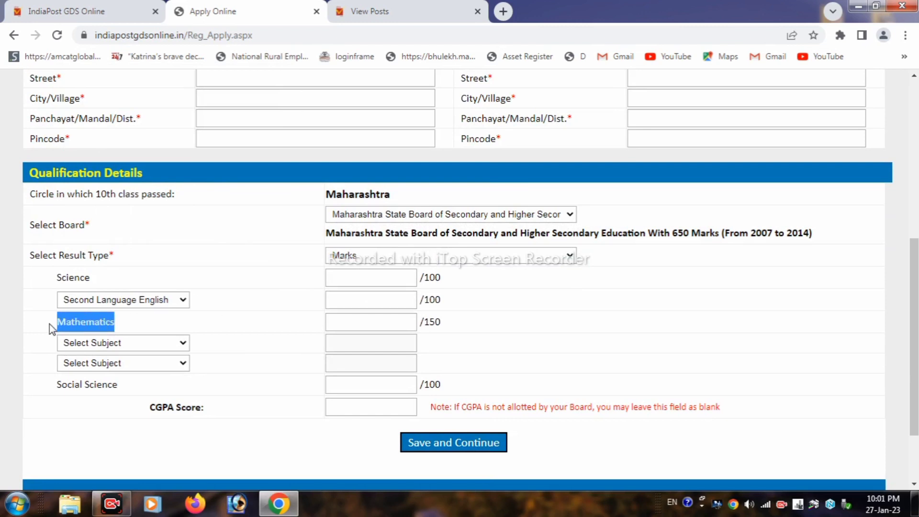
pyautogui.click(361, 322)
pyautogui.click(119, 343)
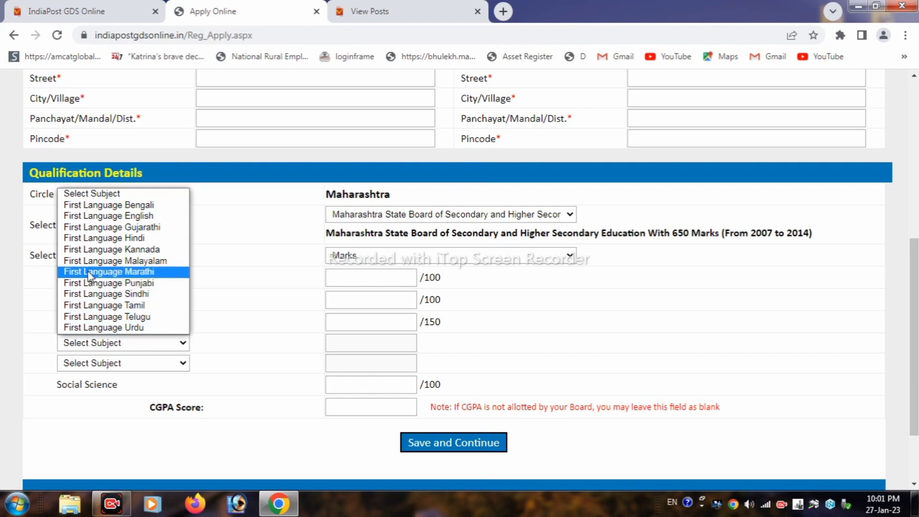
pyautogui.click(109, 272)
pyautogui.click(369, 344)
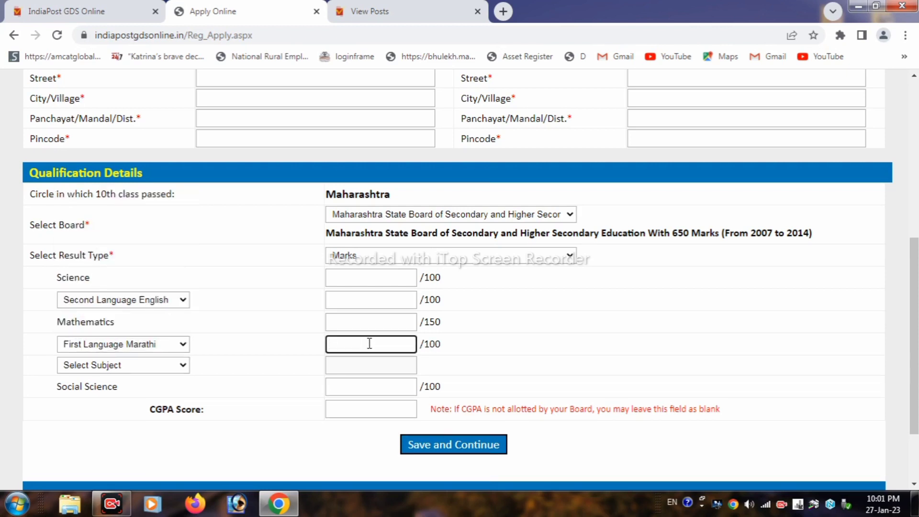
# Step: Choose Third Language English as the subject above Social Science, and change the second language subject to Second Language Hindi
pyautogui.click(111, 367)
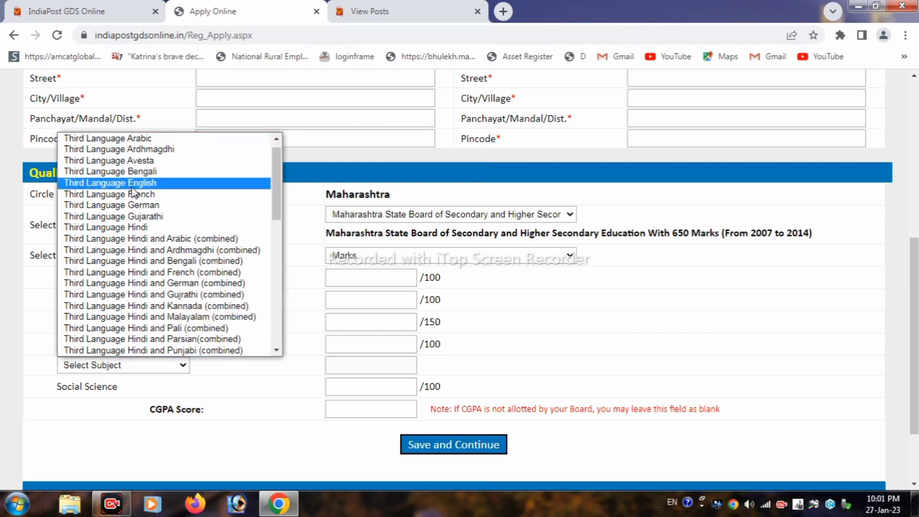
pyautogui.click(133, 187)
pyautogui.click(133, 301)
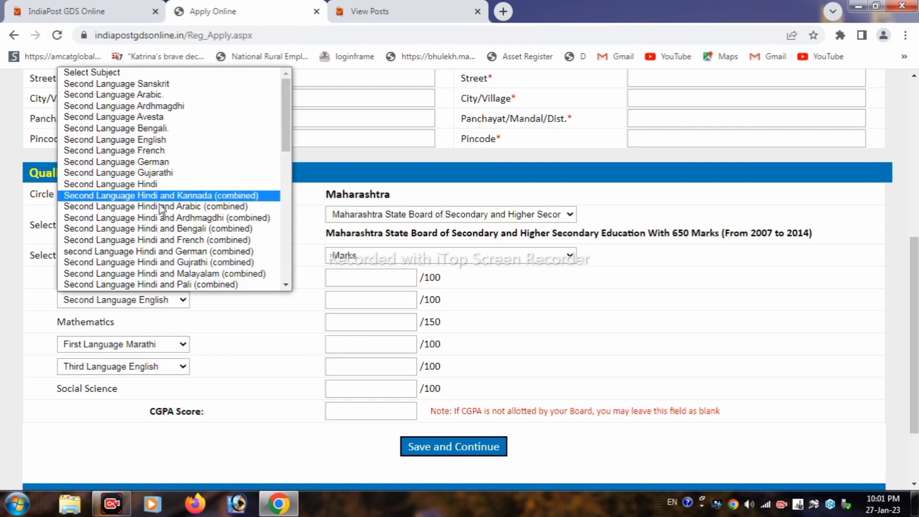
pyautogui.click(145, 185)
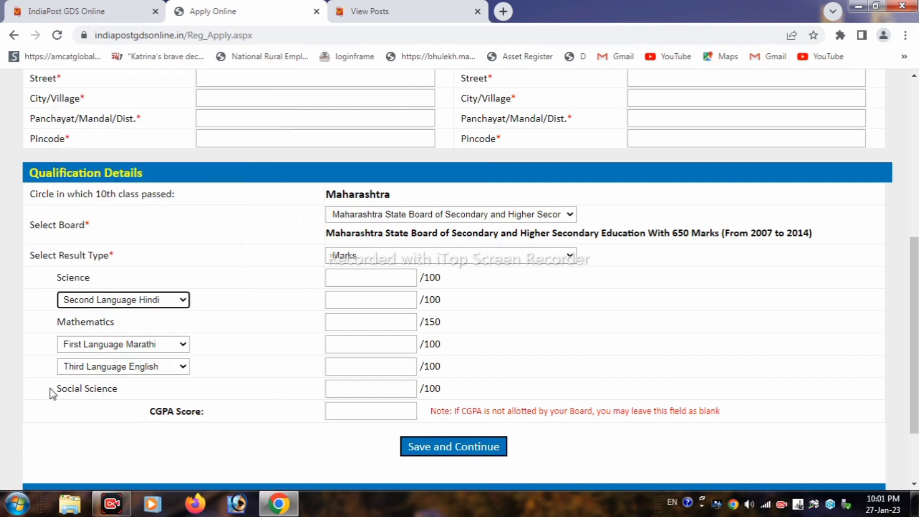
# Step: Check the Social Science marks field and the CGPA Score field in the qualification details
pyautogui.moveTo(52, 393); pyautogui.dragTo(211, 417)
pyautogui.click(379, 392)
pyautogui.click(391, 410)
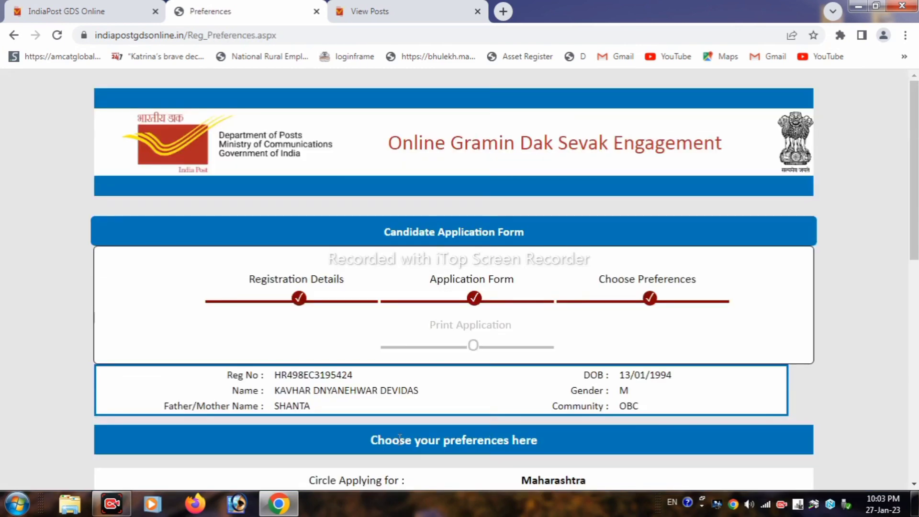
# Step: Select Akola Division as the division applying for in the post preferences
pyautogui.scroll(-3, 411, 444)
pyautogui.moveTo(516, 299); pyautogui.dragTo(544, 313)
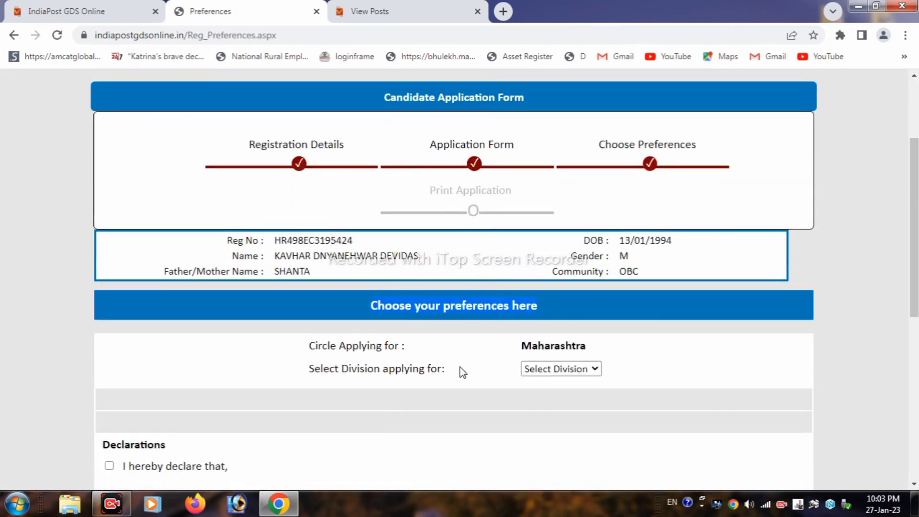
pyautogui.moveTo(352, 370); pyautogui.dragTo(579, 384)
pyautogui.click(581, 372)
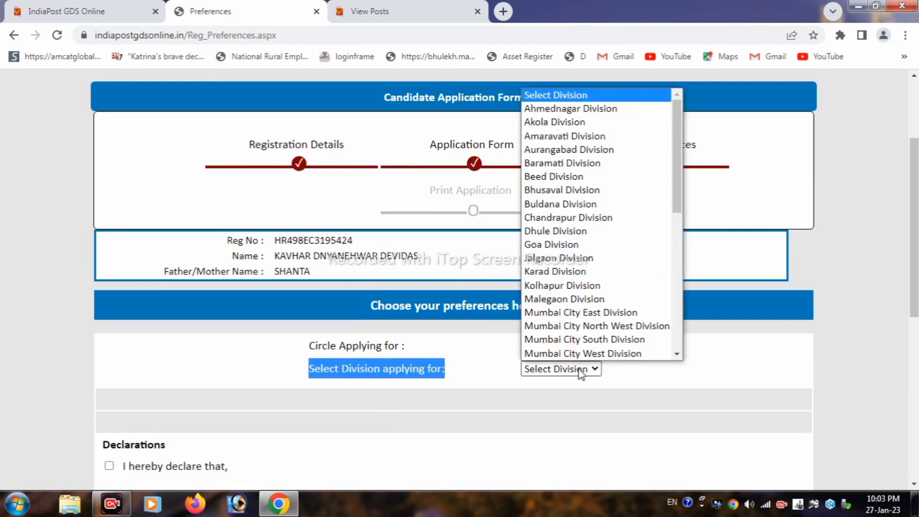
pyautogui.click(555, 124)
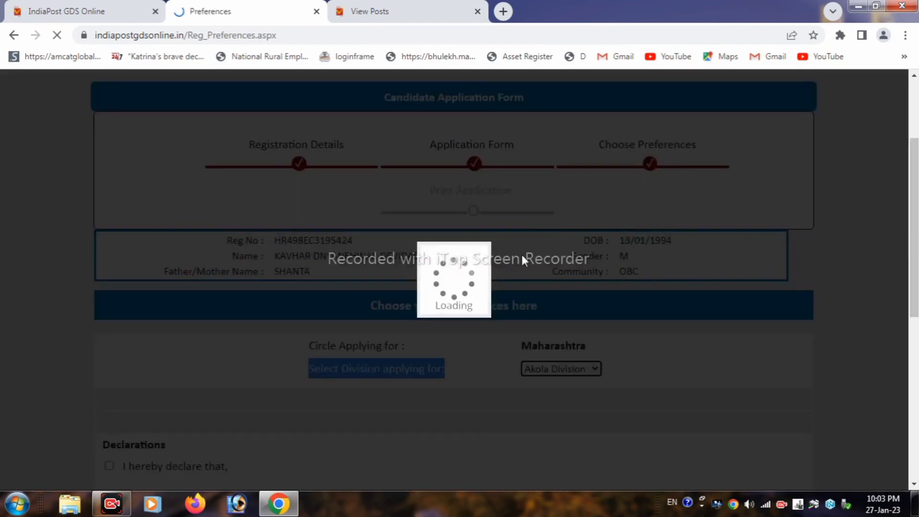
# Step: Read the post preference instructions and look through the eligible Akola Division posts from the first page to page 4
pyautogui.scroll(-3, 519, 349)
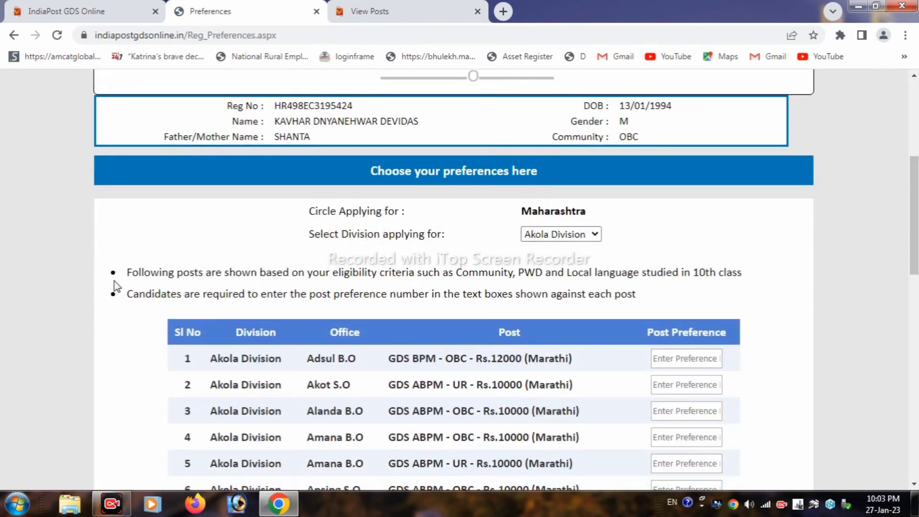
pyautogui.moveTo(125, 272); pyautogui.dragTo(675, 308)
pyautogui.scroll(-1, 416, 345)
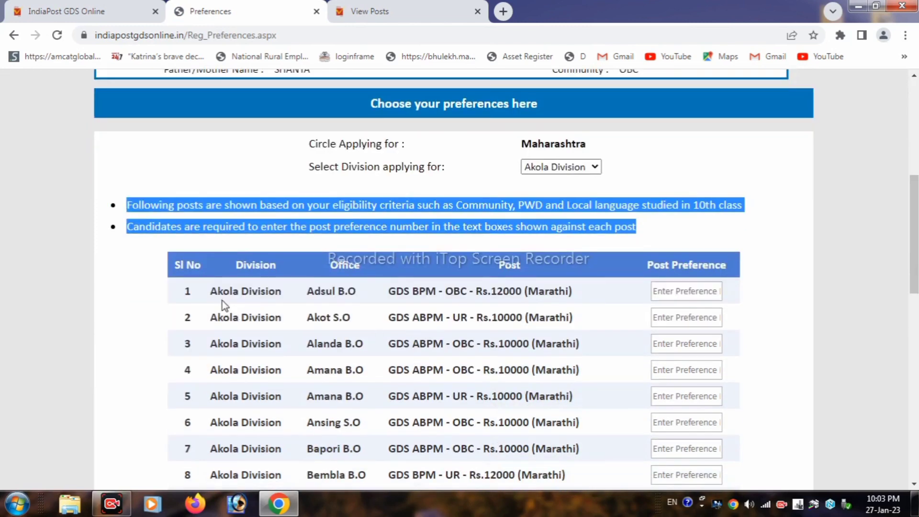
pyautogui.scroll(-5, 249, 321)
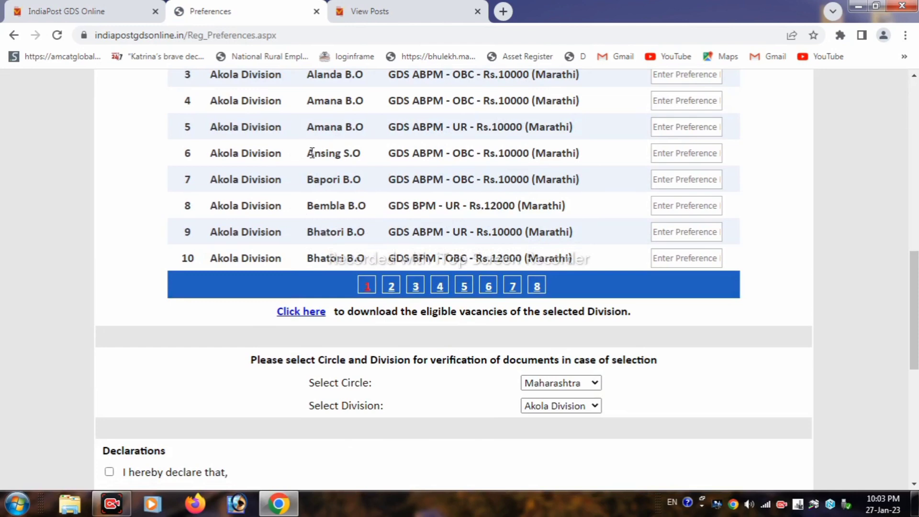
pyautogui.scroll(2, 318, 156)
pyautogui.click(393, 422)
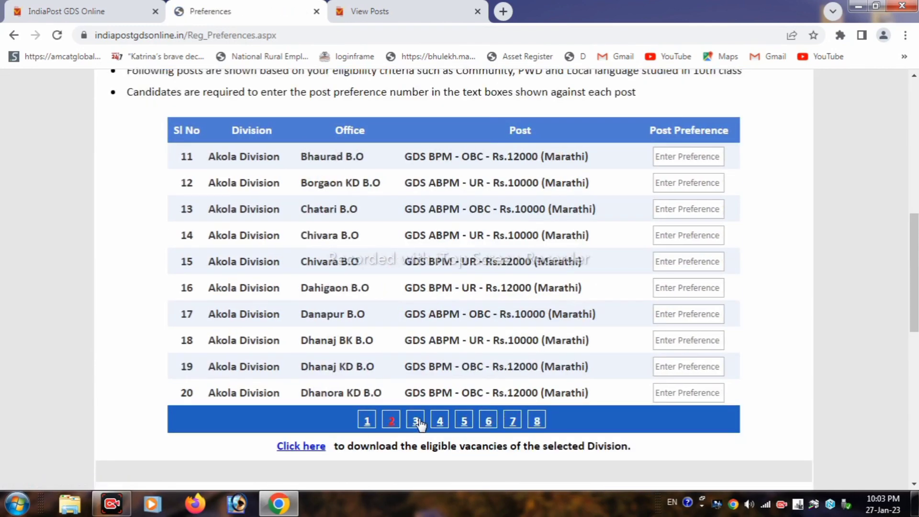
pyautogui.click(416, 420)
pyautogui.click(448, 417)
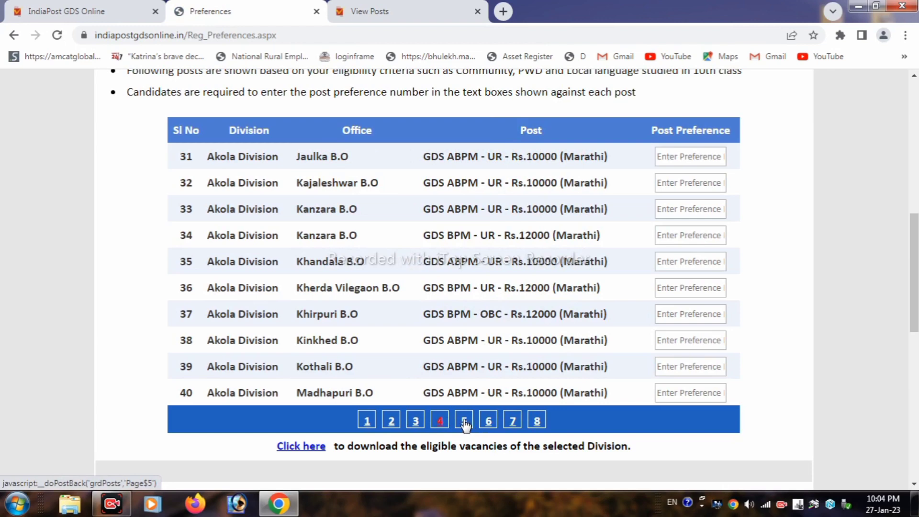
pyautogui.scroll(-1, 463, 424)
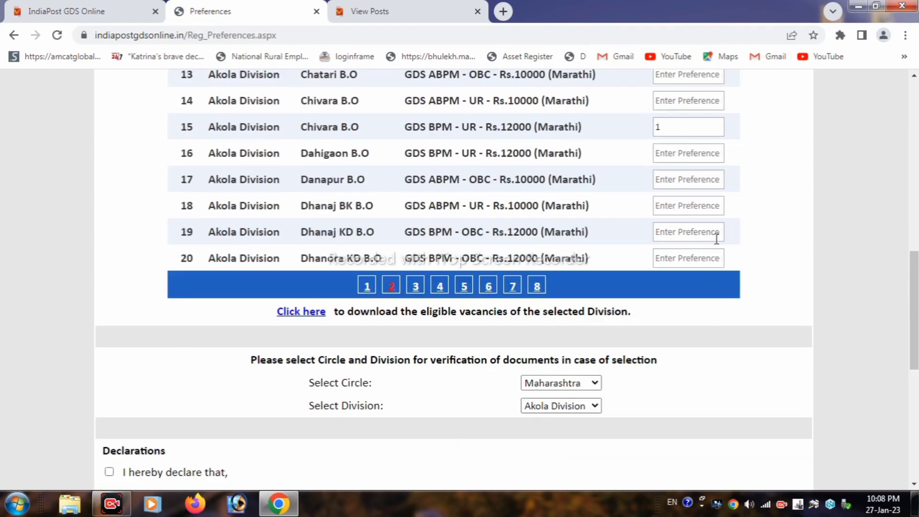
# Step: Check the preference numbers entered for Chivara B.O and Bhaurad B.O on page 2 of the posts
pyautogui.scroll(1, 716, 238)
pyautogui.click(716, 244)
pyautogui.click(657, 194)
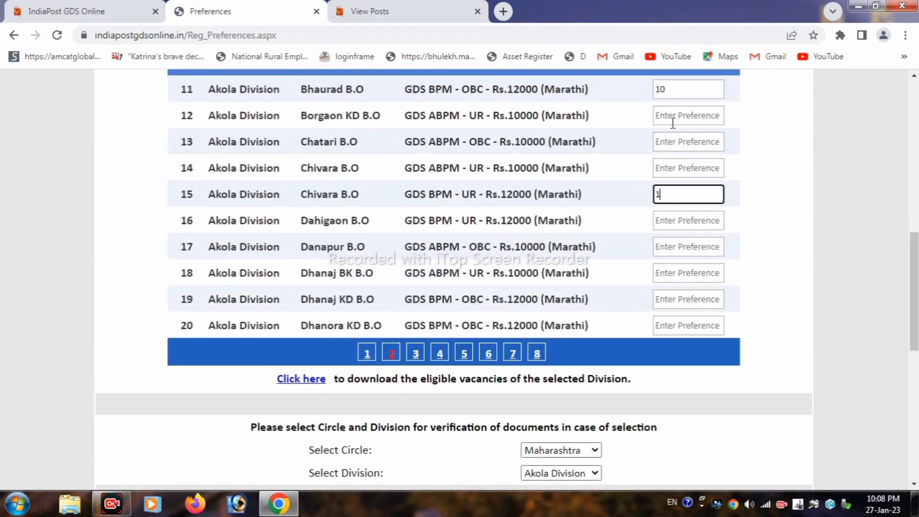
pyautogui.click(680, 97)
# Step: Agree to the declarations and try to save the preferences, dismissing the resulting alert
pyautogui.scroll(-5, 490, 266)
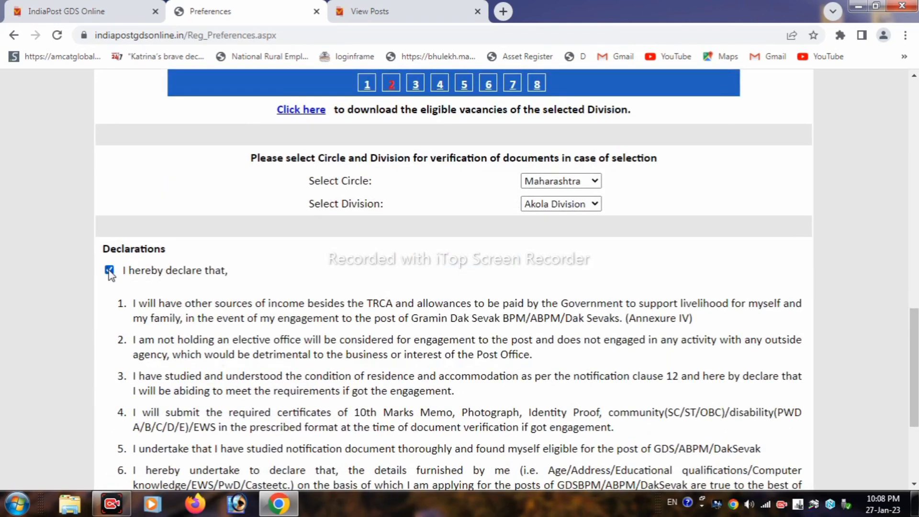
pyautogui.scroll(-4, 313, 364)
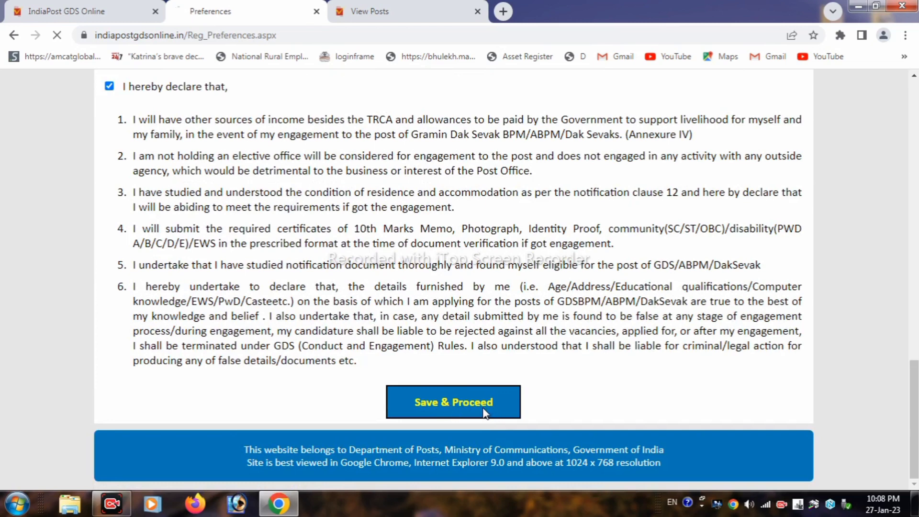
pyautogui.click(483, 410)
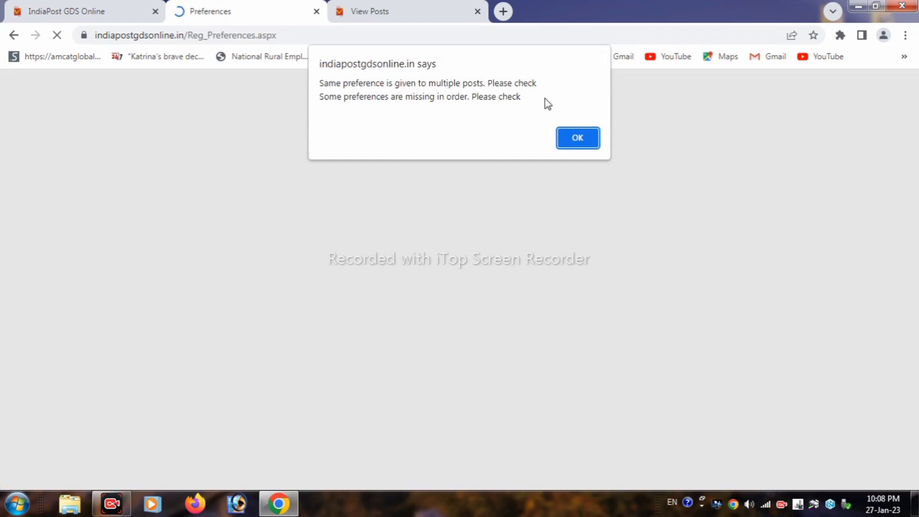
pyautogui.click(578, 137)
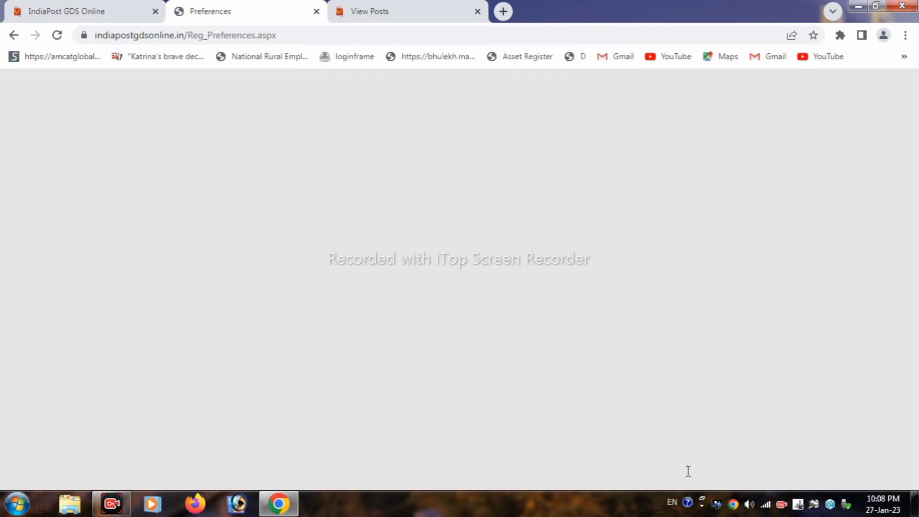
pyautogui.scroll(10, 722, 390)
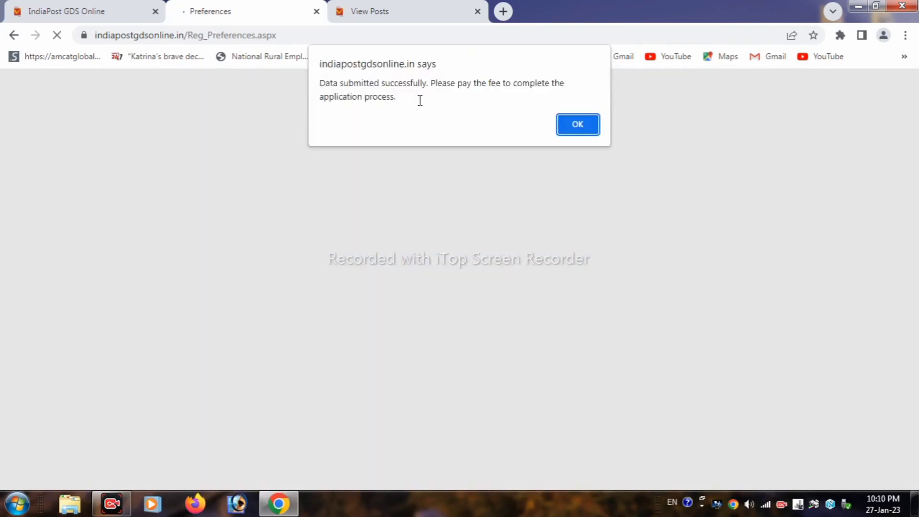
# Step: Acknowledge the data submission message and accept the non-refundable fee notice
pyautogui.moveTo(420, 100); pyautogui.dragTo(316, 81)
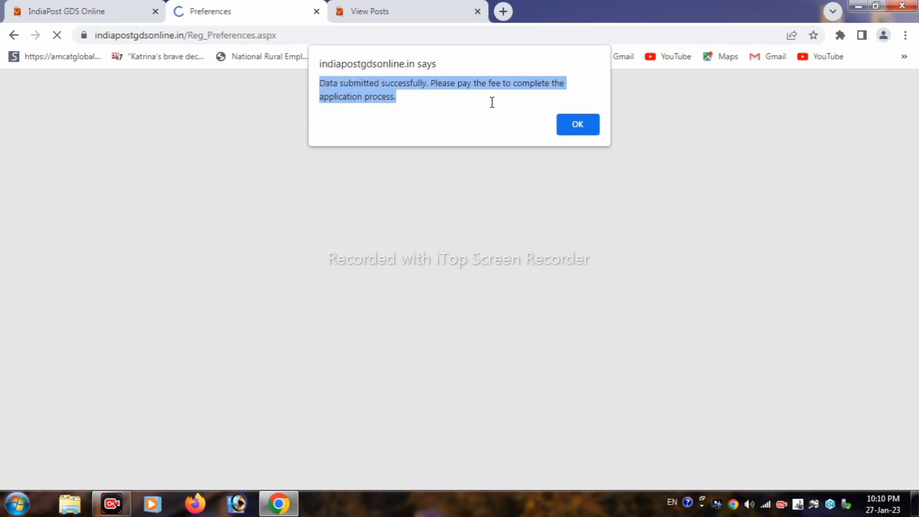
pyautogui.click(585, 122)
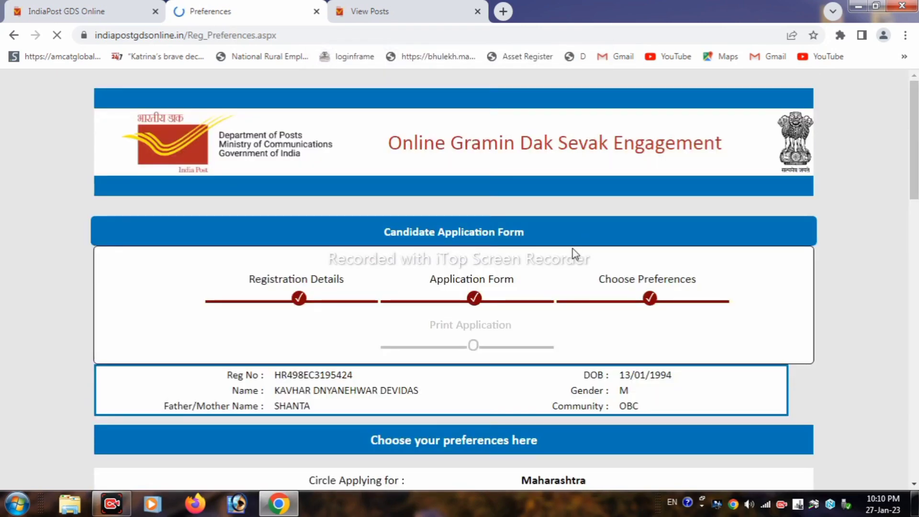
pyautogui.scroll(-5, 574, 253)
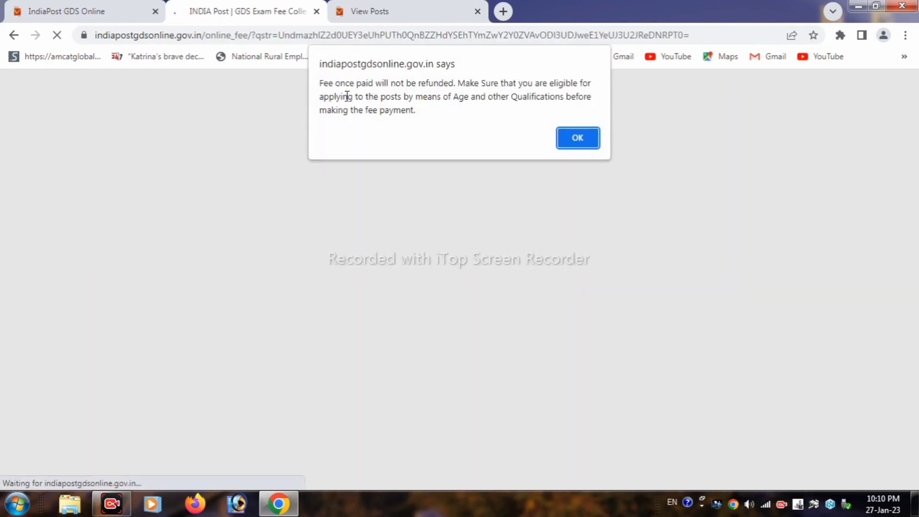
pyautogui.click(578, 137)
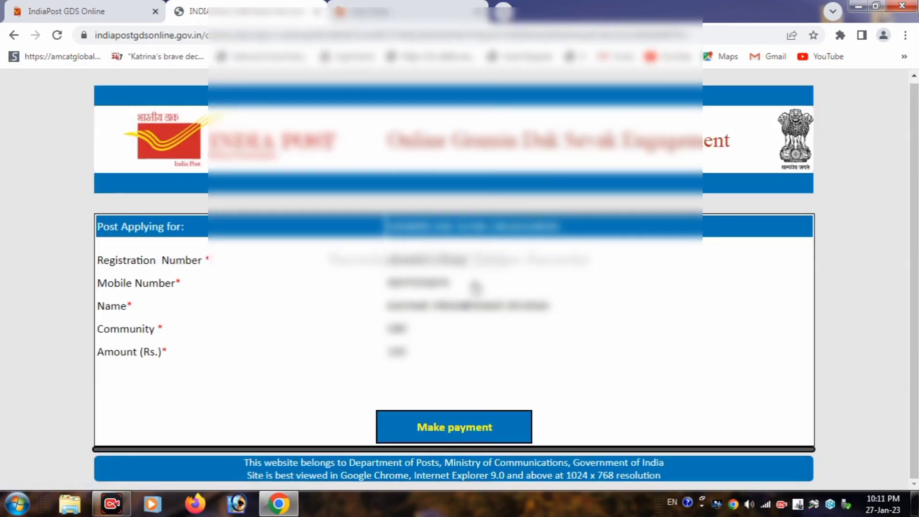
# Step: Proceed to the fee payment and try the UPI method, going to its Virtual Payment Address field
pyautogui.click(474, 428)
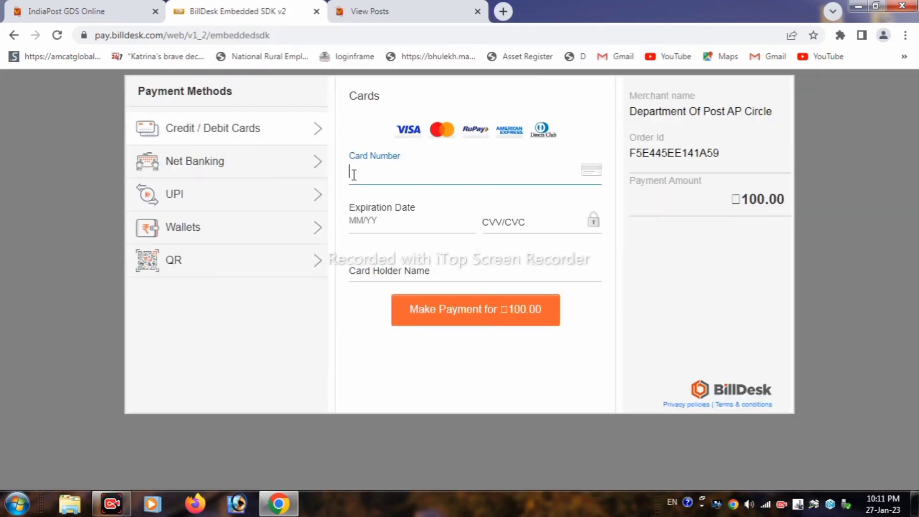
pyautogui.click(224, 200)
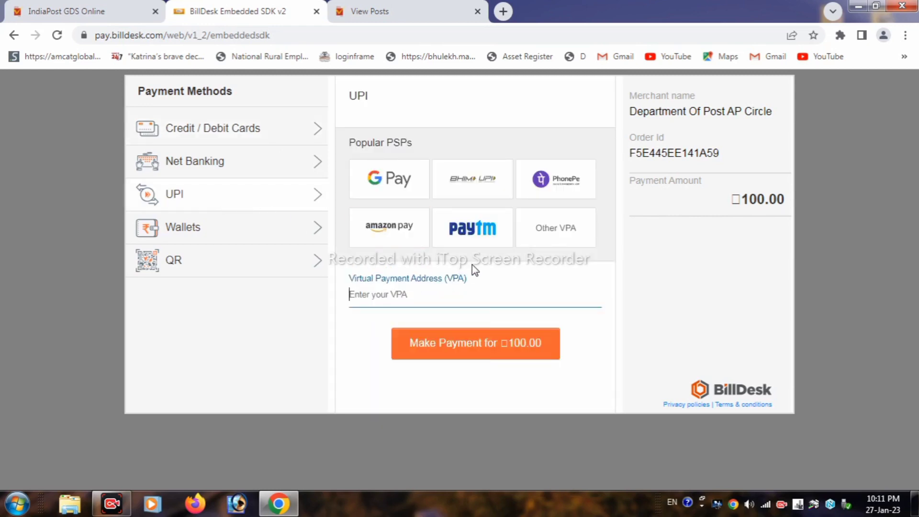
pyautogui.moveTo(467, 279); pyautogui.dragTo(441, 317)
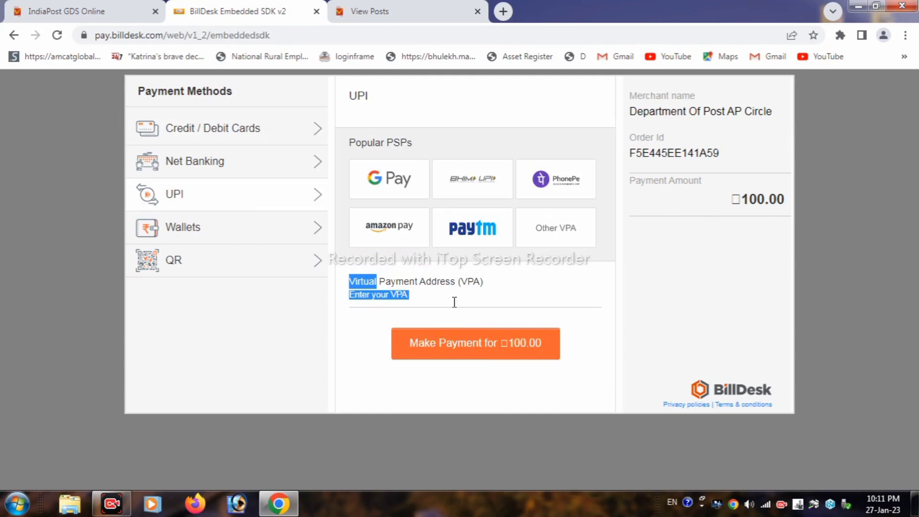
pyautogui.click(454, 302)
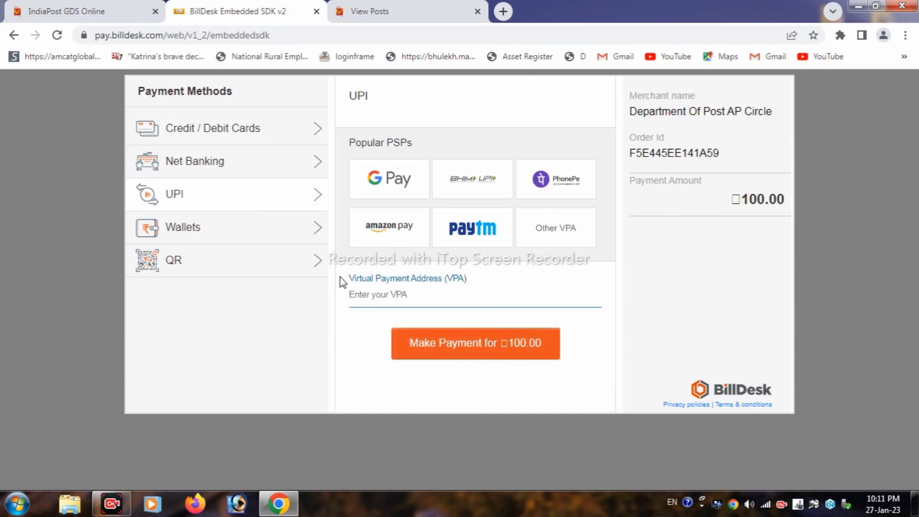
# Step: Switch the payment method to QR, select BHIM UPI and make the 100.00 payment
pyautogui.click(198, 260)
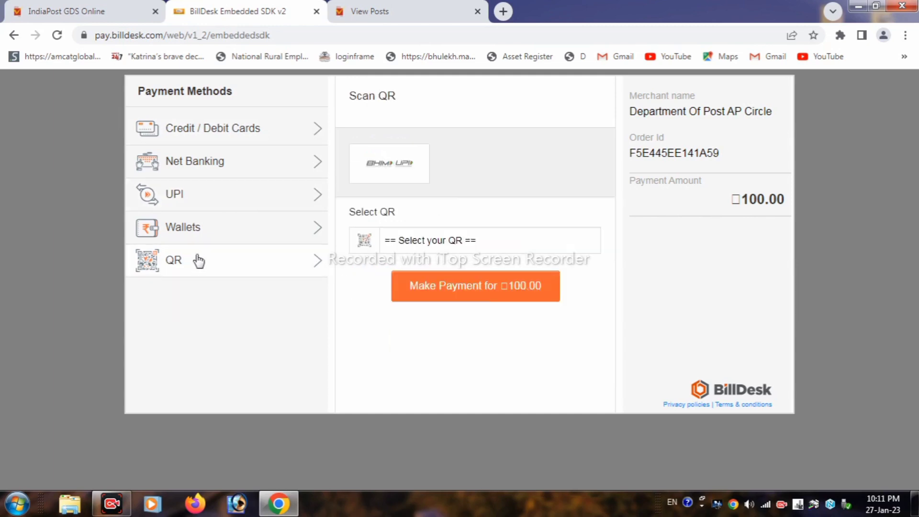
pyautogui.click(433, 242)
pyautogui.click(417, 268)
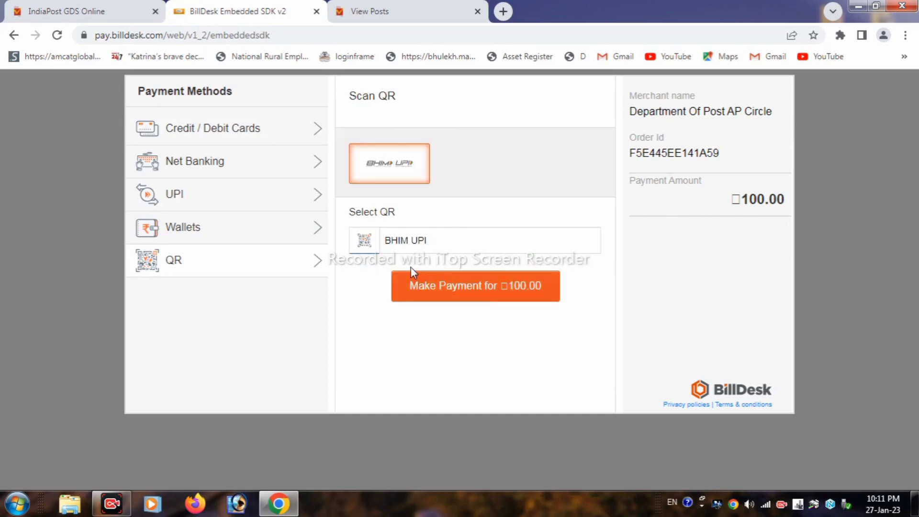
pyautogui.click(475, 290)
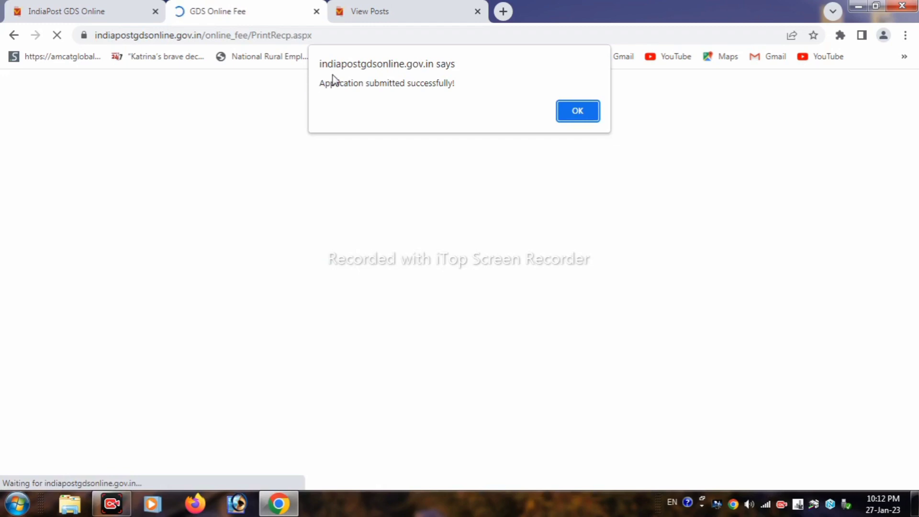
# Step: Acknowledge the application submission message and review the printable application form down to the applied posts
pyautogui.moveTo(461, 81); pyautogui.dragTo(317, 85)
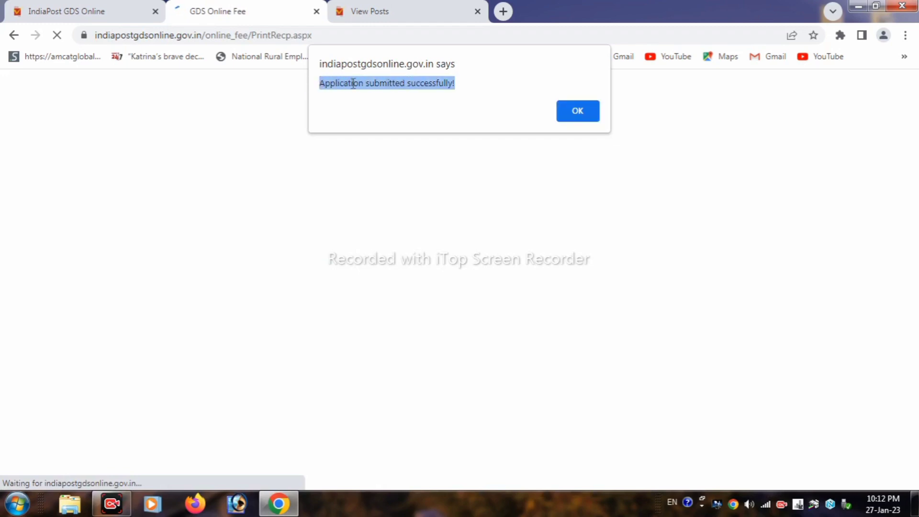
pyautogui.click(580, 108)
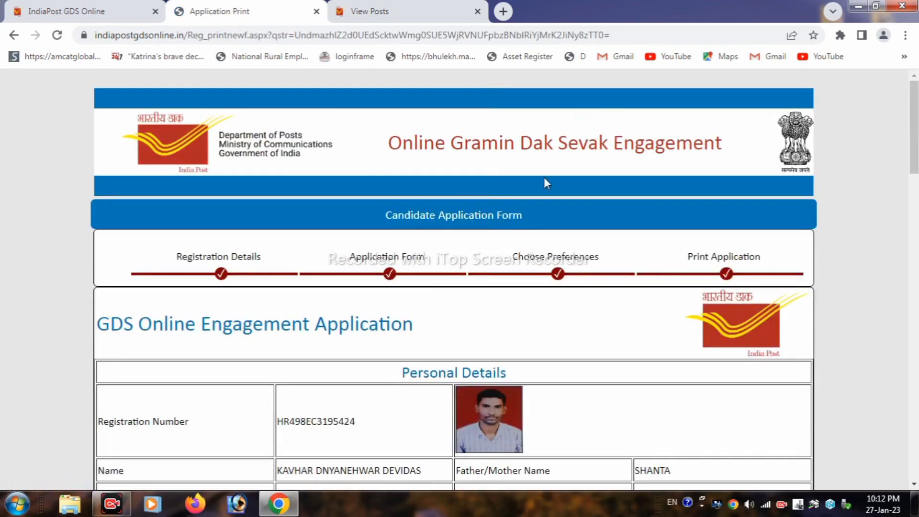
pyautogui.moveTo(173, 264); pyautogui.dragTo(617, 275)
pyautogui.scroll(-15, 502, 333)
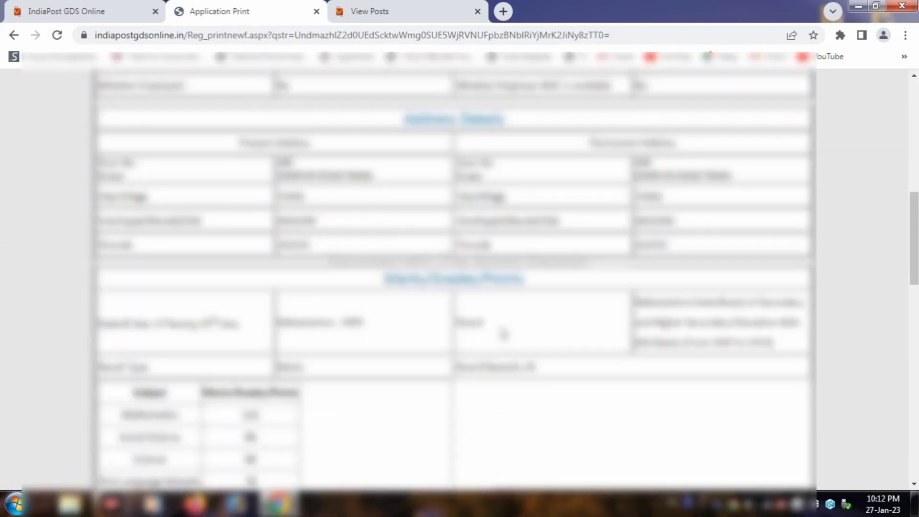
pyautogui.scroll(-12, 501, 326)
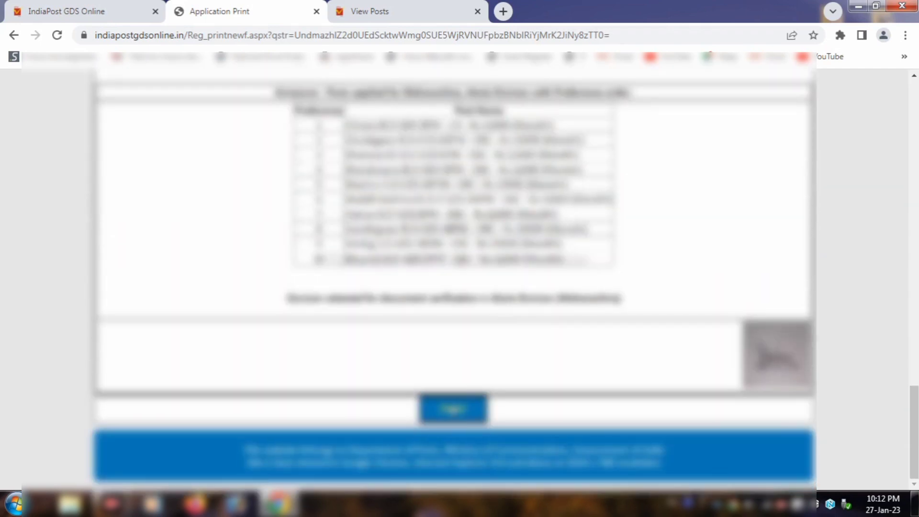
# Step: Open the application's print preview in a maximized window and try the physical printer as the destination
pyautogui.click(453, 410)
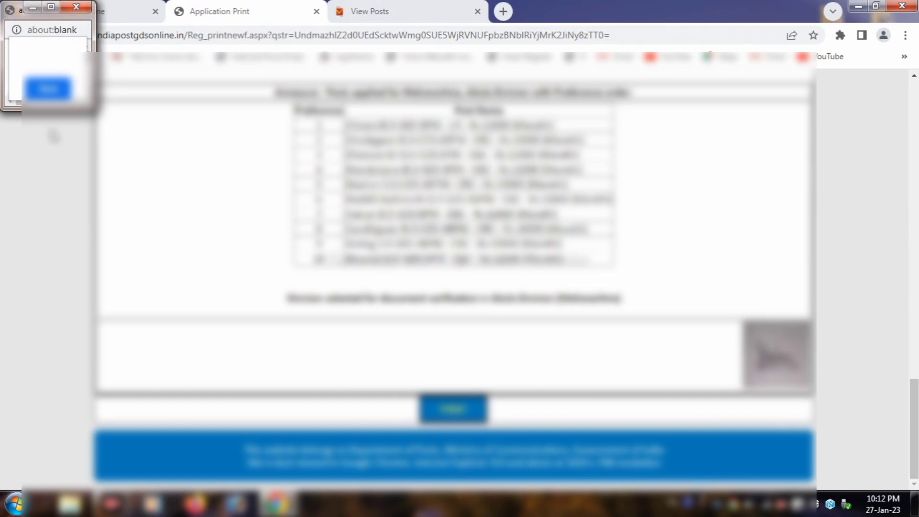
pyautogui.click(50, 7)
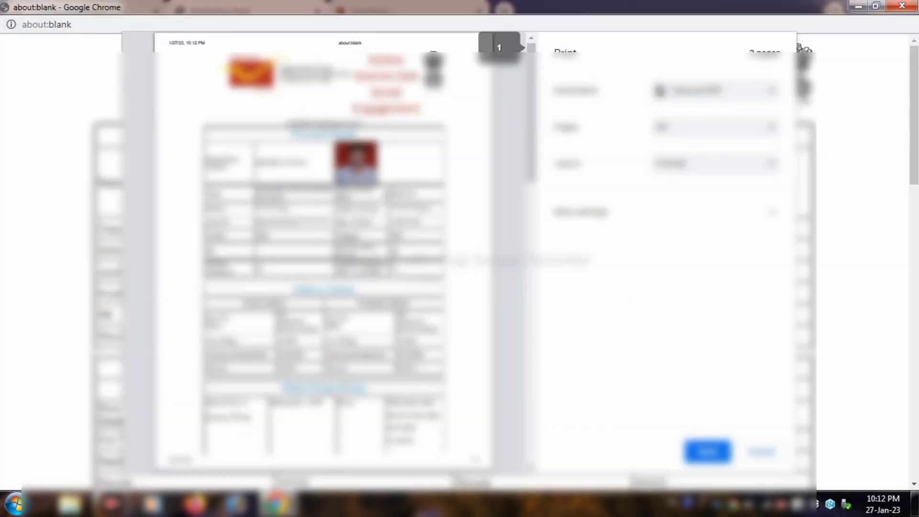
pyautogui.click(682, 91)
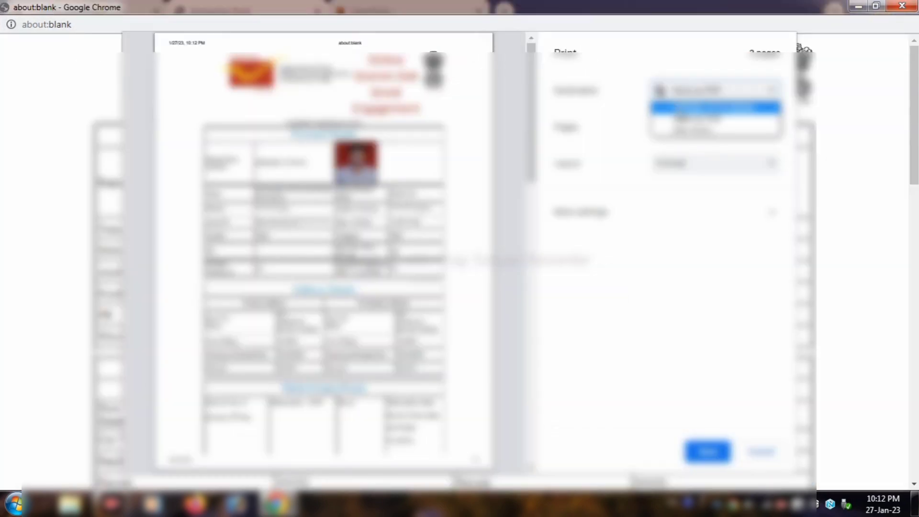
pyautogui.click(679, 114)
# Step: Set the print destination to Save as PDF, check the preview and start saving the application
pyautogui.click(675, 92)
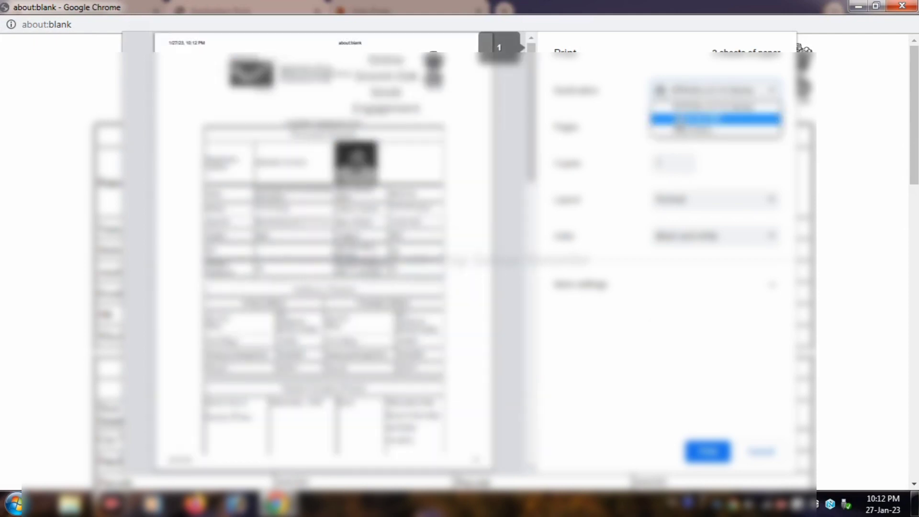
pyautogui.click(679, 123)
pyautogui.scroll(-10, 335, 259)
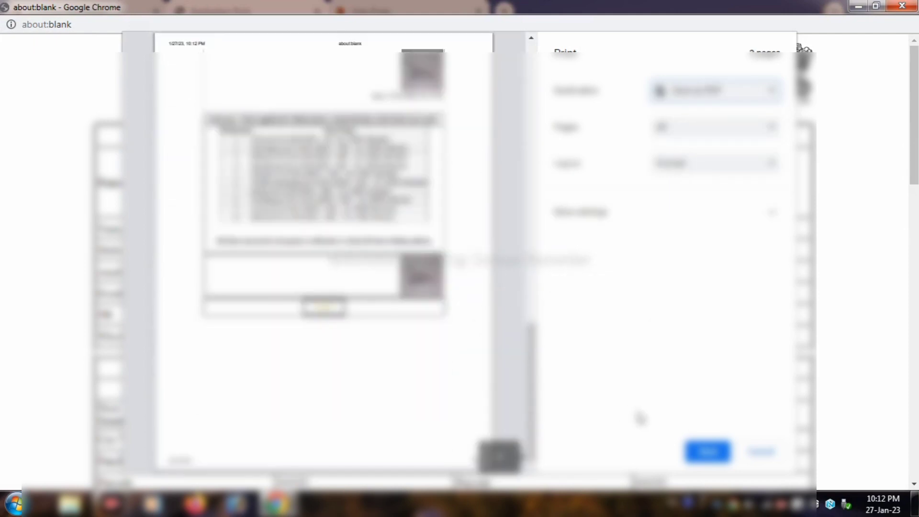
pyautogui.click(706, 450)
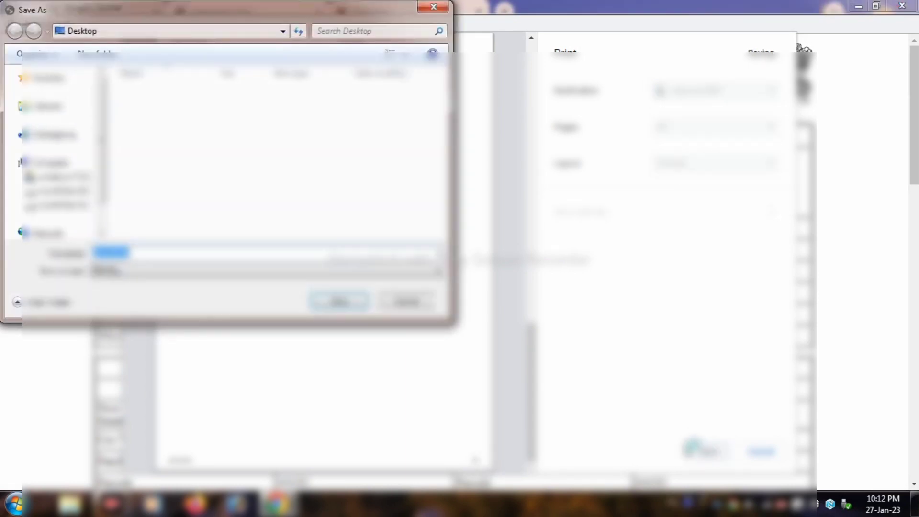